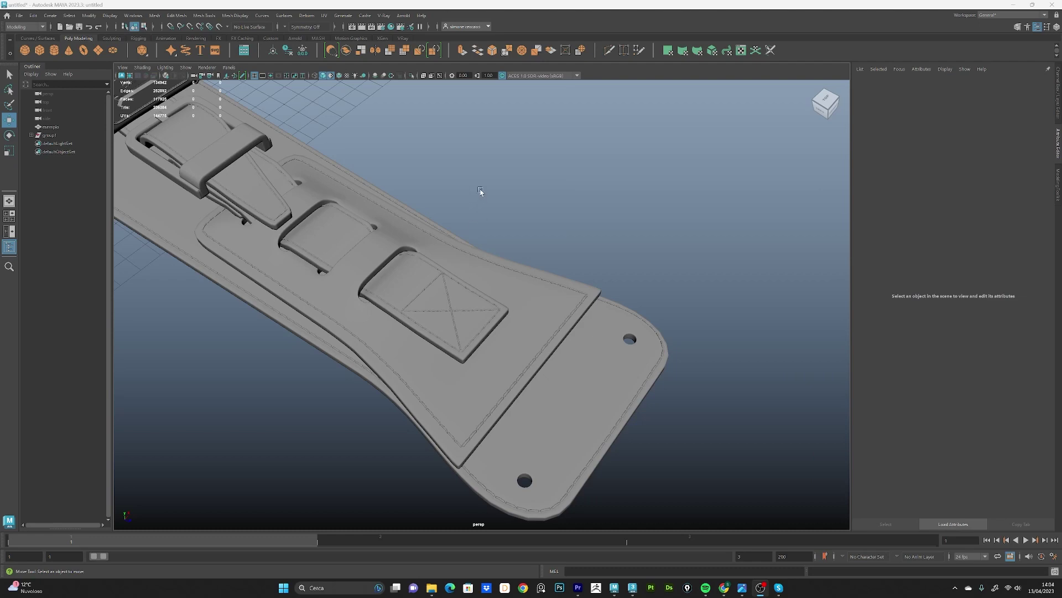
Step: Inspect the finished strap group and its base mesh, then frame the whole strap
click(211, 339)
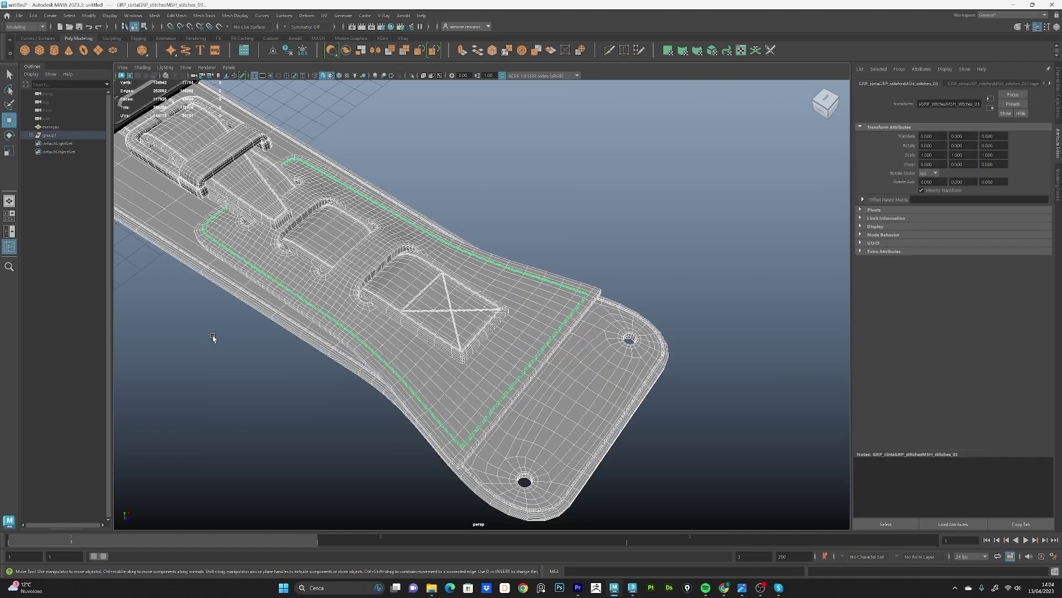
click(488, 167)
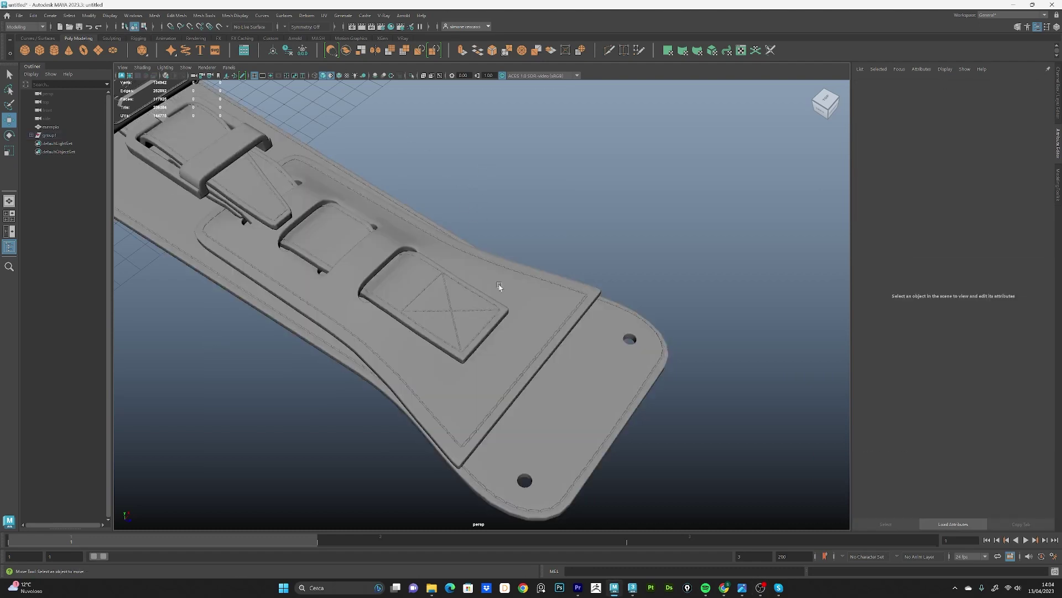
click(499, 286)
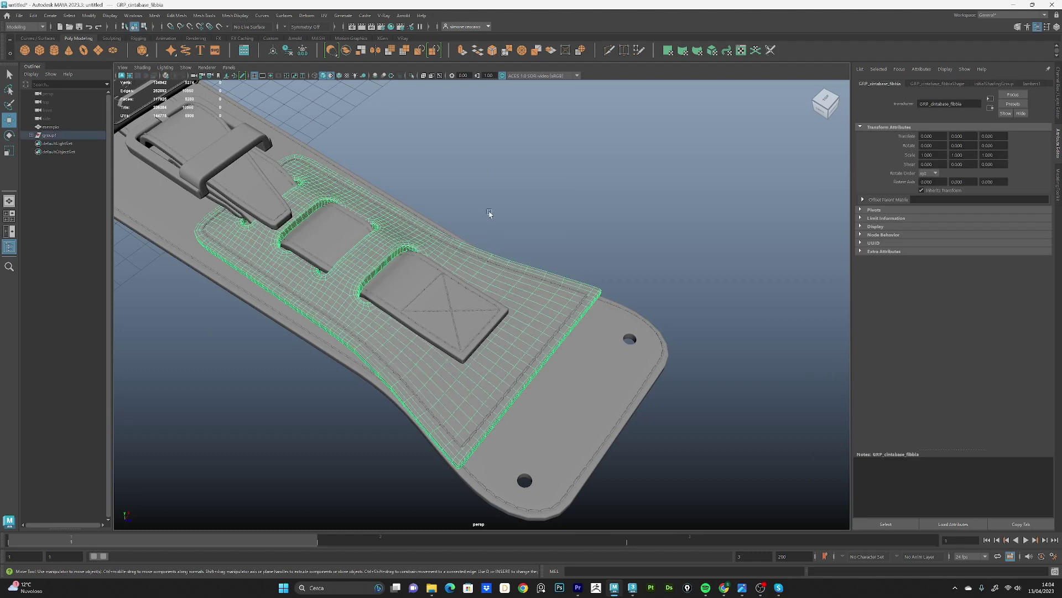
click(501, 190)
key(a)
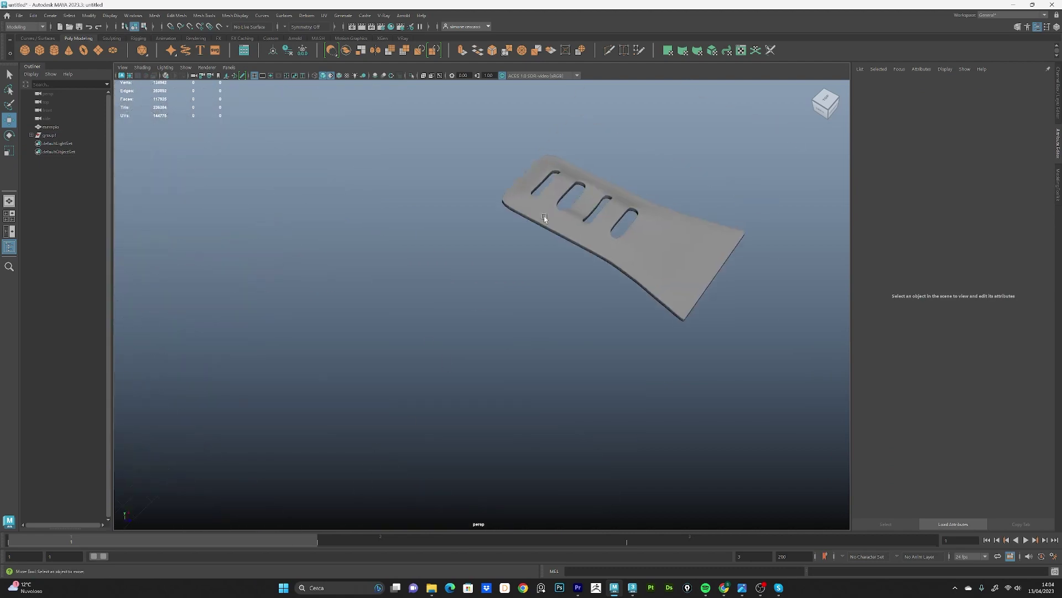
Step: Select esempio and hide the finished strap group group1
click(492, 248)
click(49, 135)
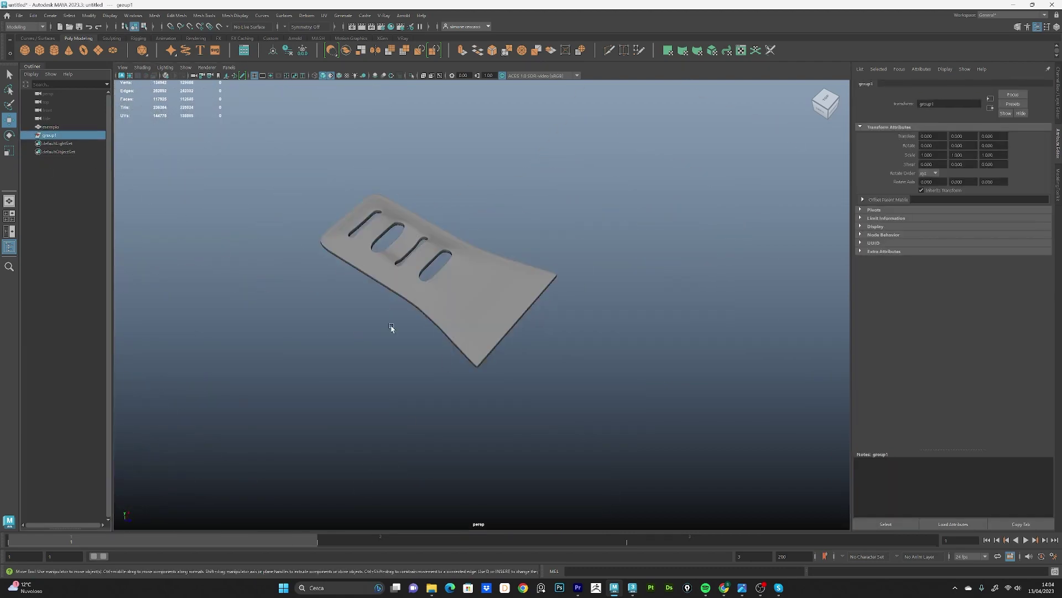
key(h)
key(h)
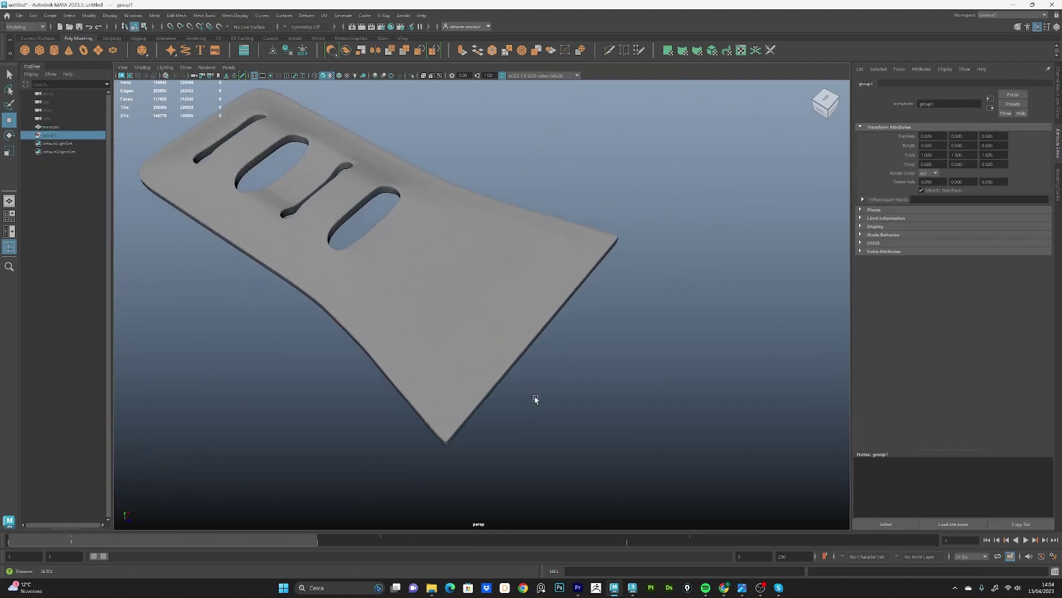
Step: Orbit around the plain practice strap, viewing it from above and showing its thickness
click(434, 386)
mouse_move(435, 387)
alt+mouse_down()
mouse_move(404, 344)
mouse_move(463, 325)
alt+mouse_up()
mouse_move(463, 325)
alt+right_down()
mouse_move(425, 316)
mouse_move(382, 357)
alt+right_up()
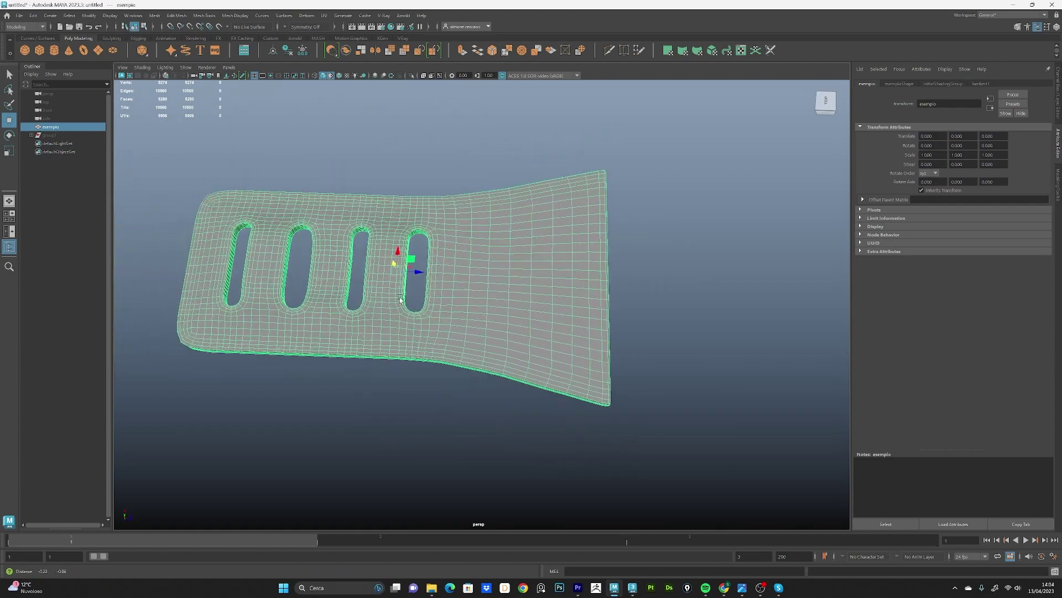
alt+drag(380, 363, 350, 366)
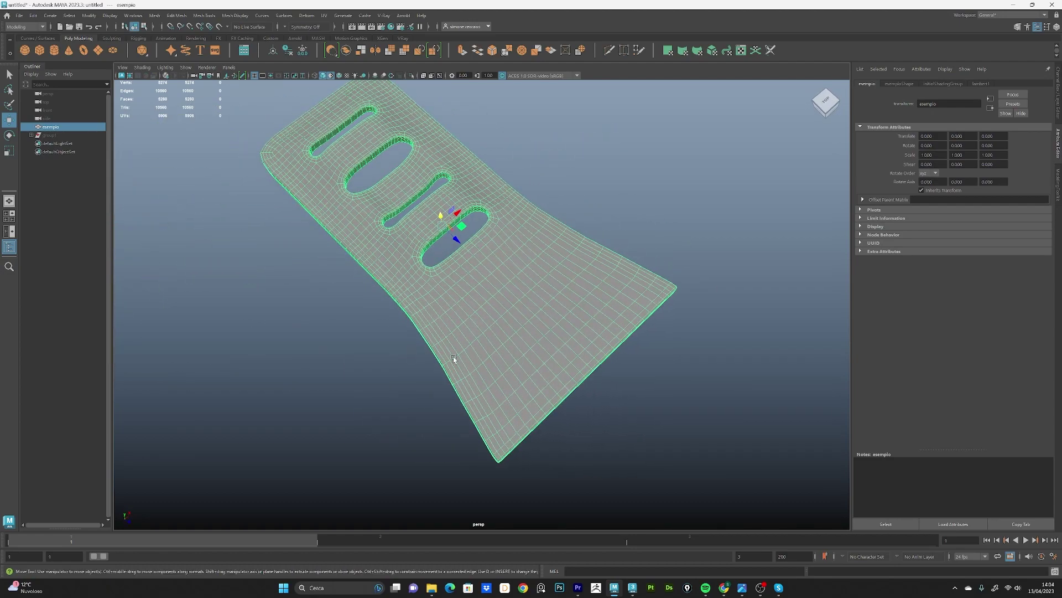
mouse_move(483, 416)
alt+mouse_down()
mouse_move(472, 409)
mouse_move(472, 373)
mouse_move(474, 384)
mouse_move(422, 322)
alt+mouse_up()
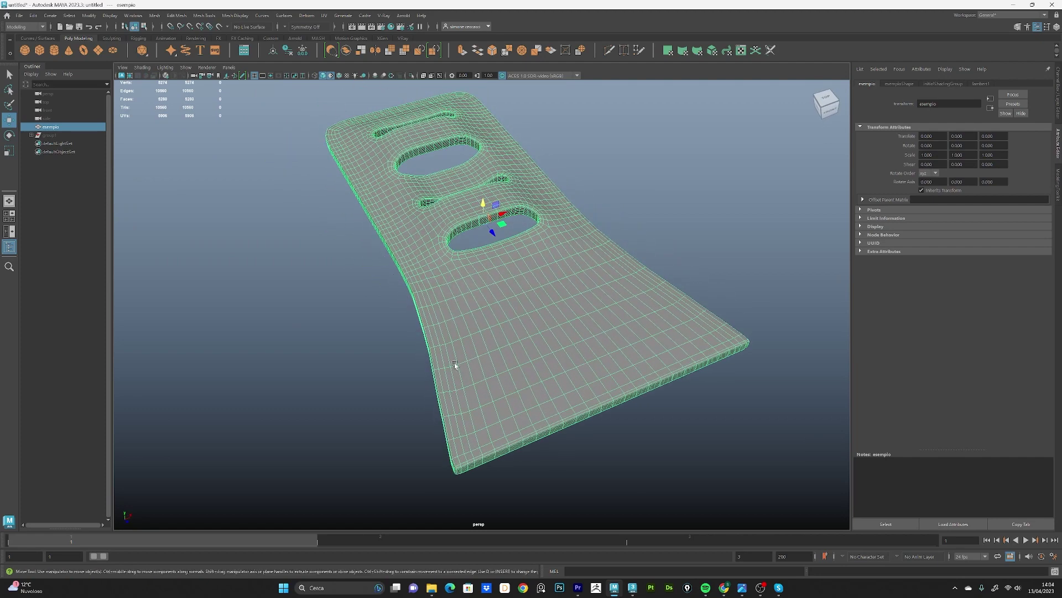
Step: In edge mode, select the strap's outer border edge loop and orbit to check it
right_drag(455, 413, 457, 322)
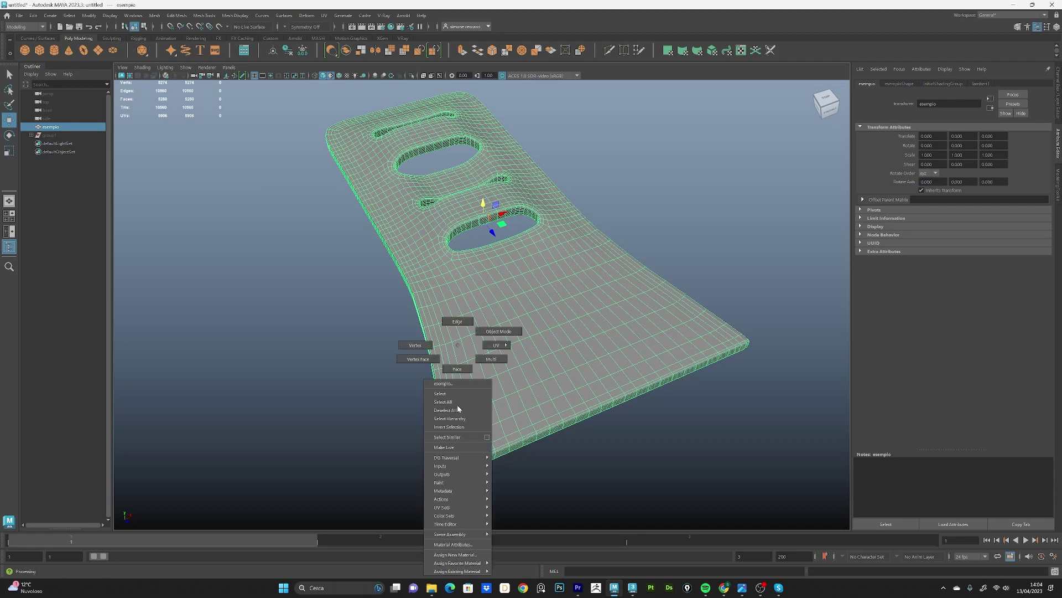
double_click(467, 444)
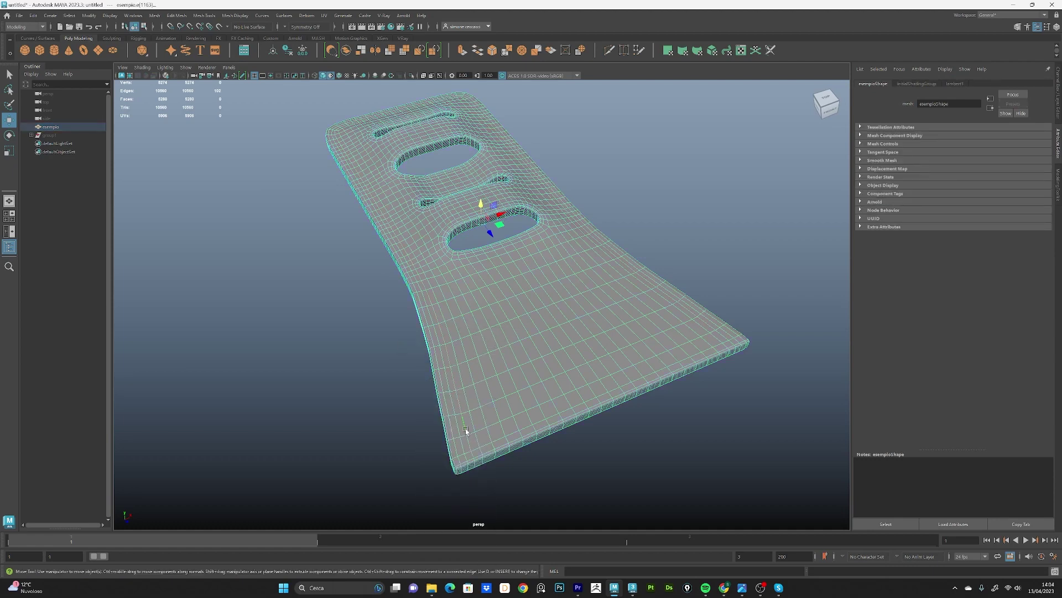
mouse_move(624, 315)
alt+mouse_down()
mouse_move(586, 332)
mouse_move(548, 324)
mouse_move(560, 331)
mouse_move(472, 375)
alt+mouse_up()
alt+right_drag(472, 375, 498, 404)
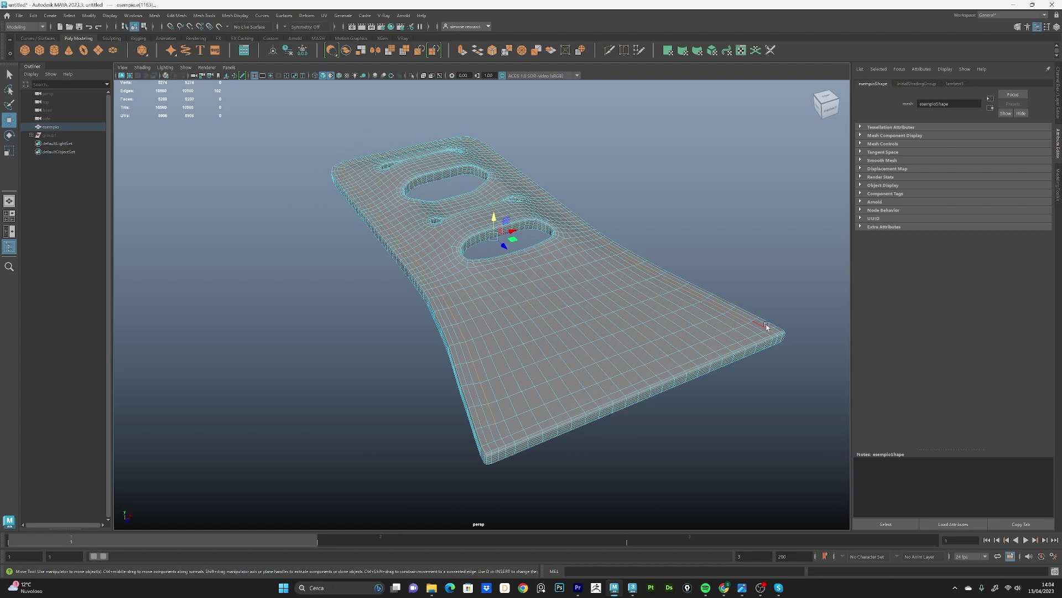
mouse_move(550, 275)
alt+mouse_down()
mouse_move(487, 261)
mouse_move(478, 298)
alt+mouse_up()
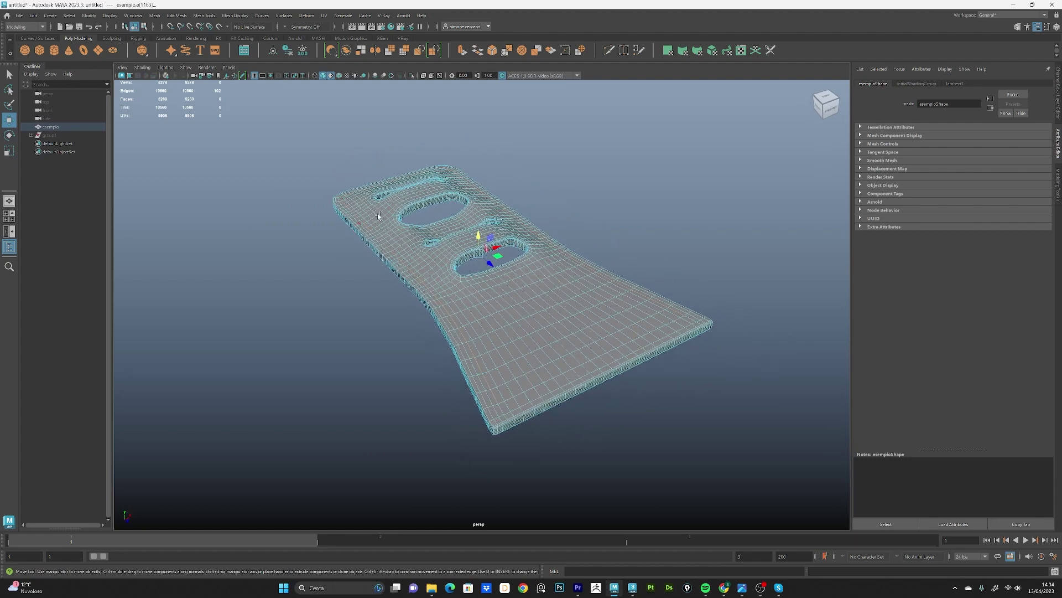
alt+drag(544, 323, 486, 432)
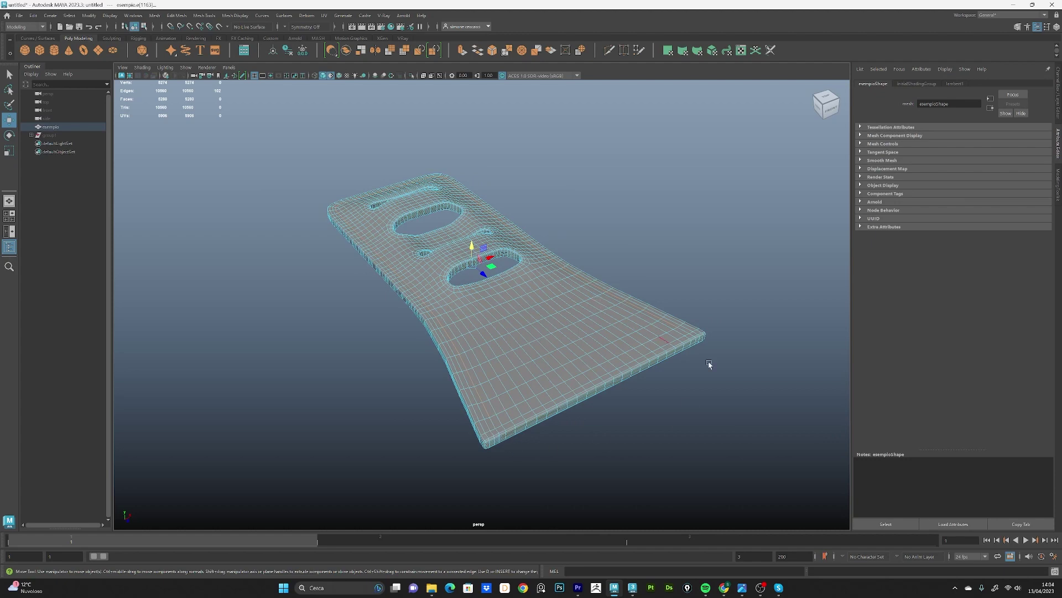
alt+drag(575, 365, 507, 431)
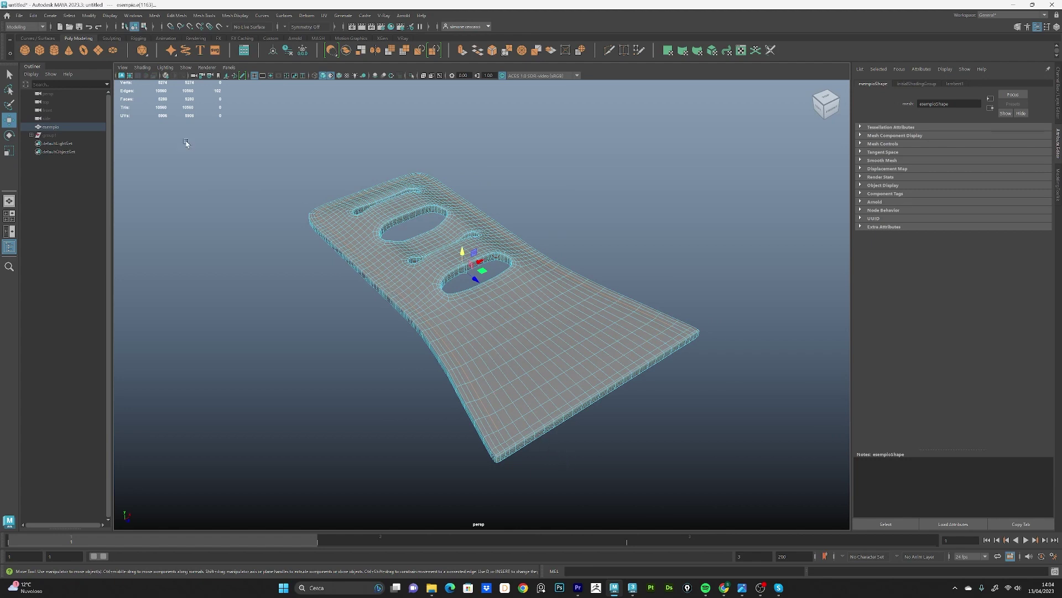
Step: Convert the selected border edges into a curve and orbit to inspect it
click(89, 16)
mouse_move(125, 220)
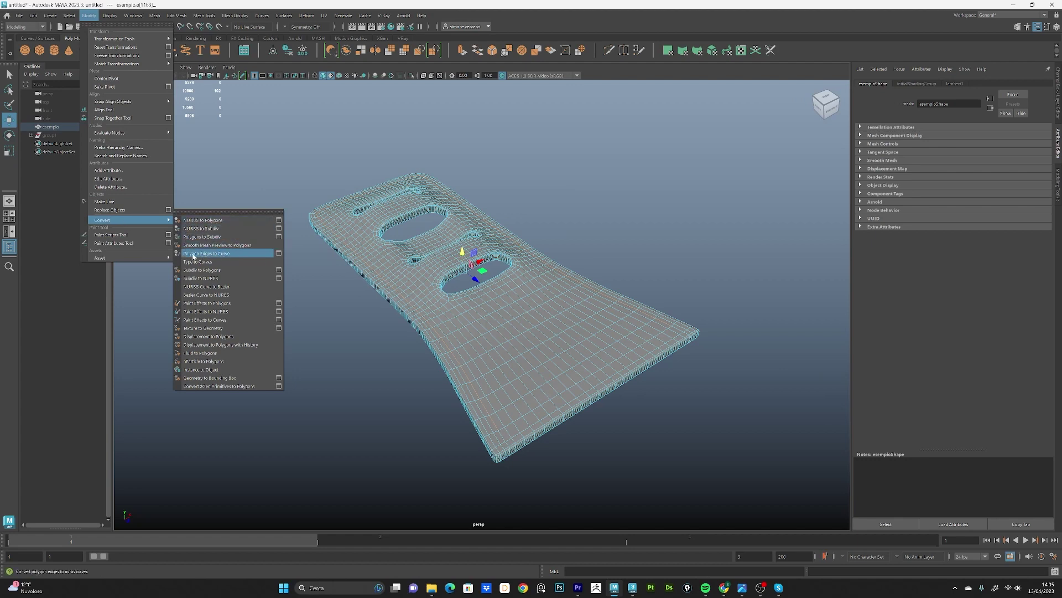
click(234, 256)
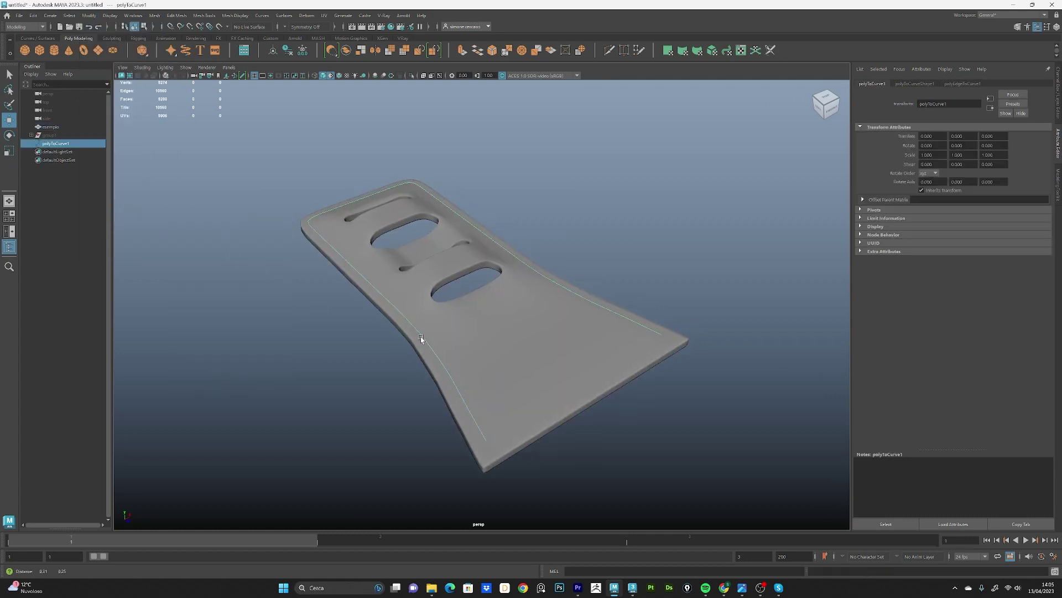
alt+drag(422, 339, 434, 356)
mouse_move(339, 332)
alt+mouse_down()
mouse_move(383, 352)
mouse_move(372, 339)
alt+mouse_up()
alt+right_drag(346, 277, 357, 304)
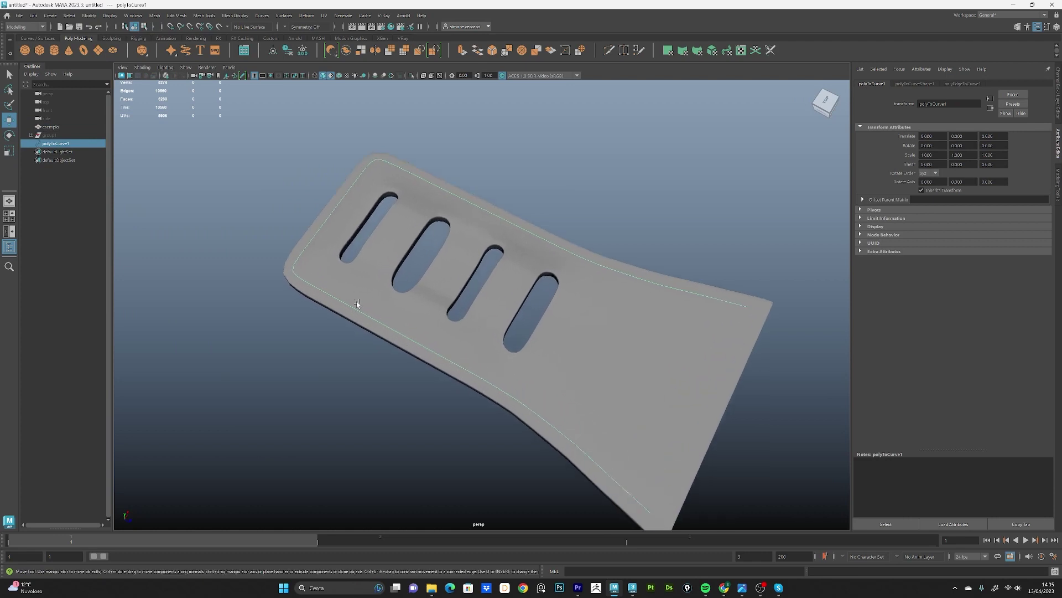
Step: Leave only the new border curve polyToCurve1 selected and view it from higher up
click(312, 266)
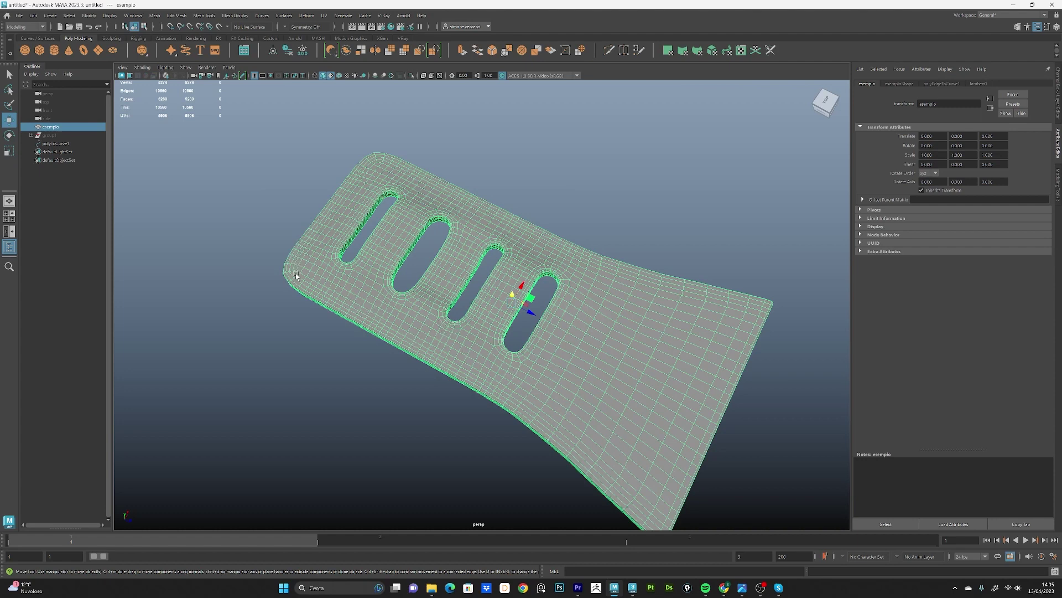
shift+click(324, 308)
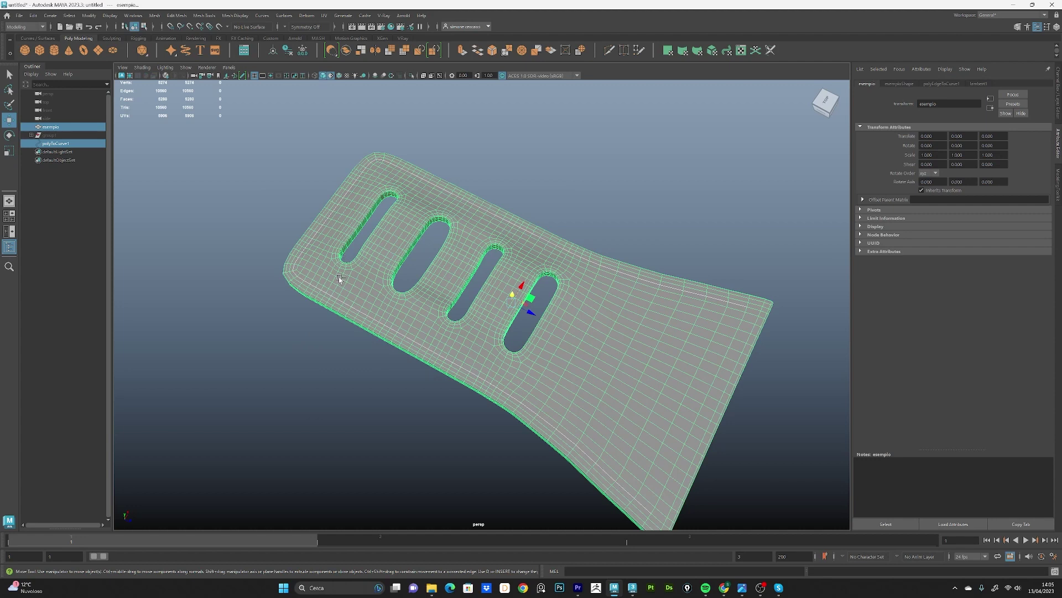
shift+click(356, 268)
alt+drag(413, 273, 315, 272)
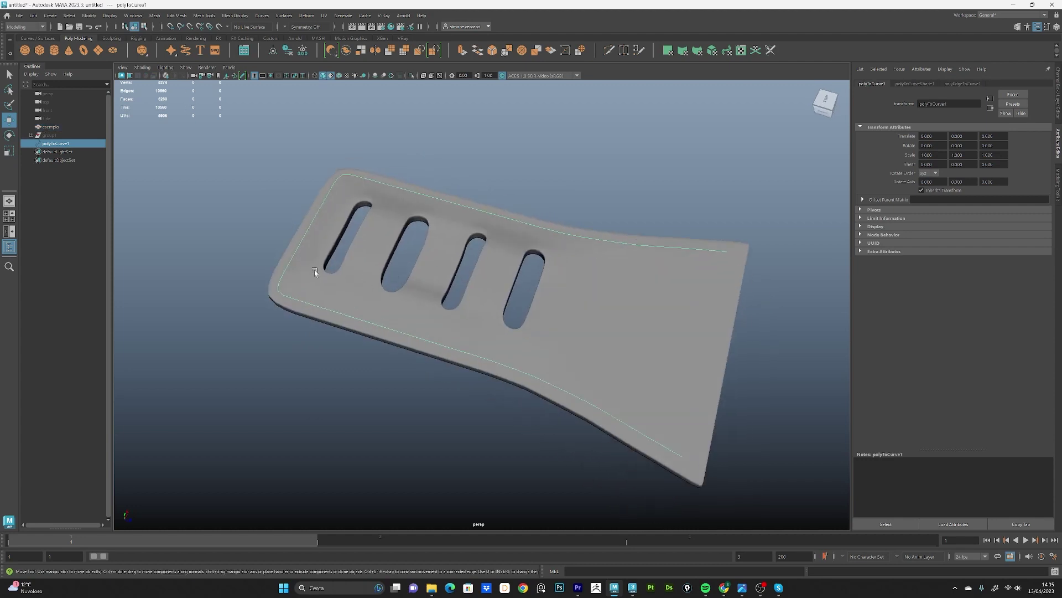
mouse_move(441, 316)
alt+mouse_down()
mouse_move(408, 316)
mouse_move(384, 280)
alt+mouse_up()
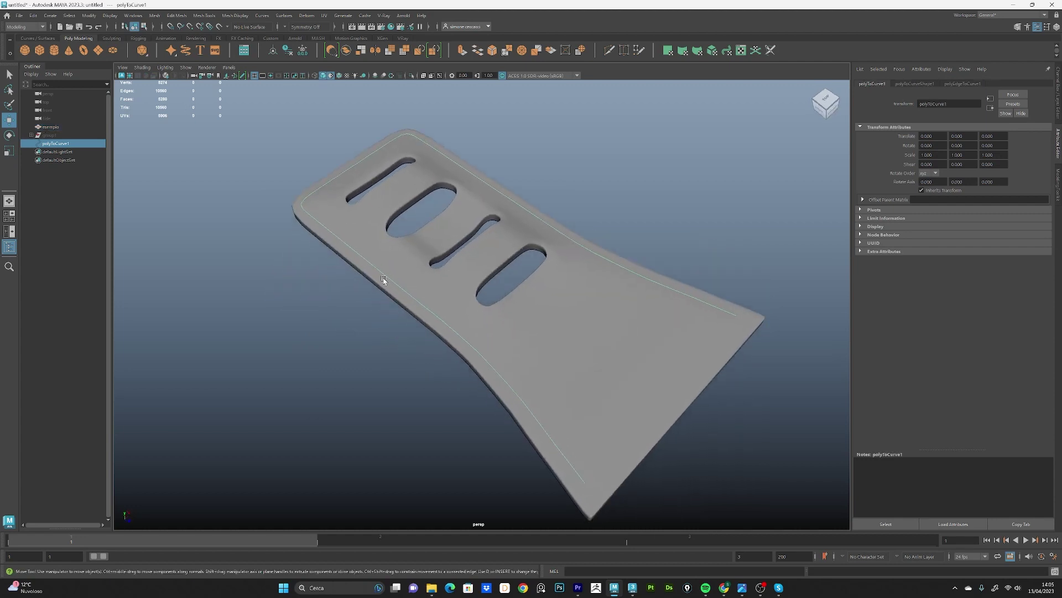
Step: Rebuild polyToCurve1 as a uniform cubic curve, then close the Rebuild Curve options
click(265, 17)
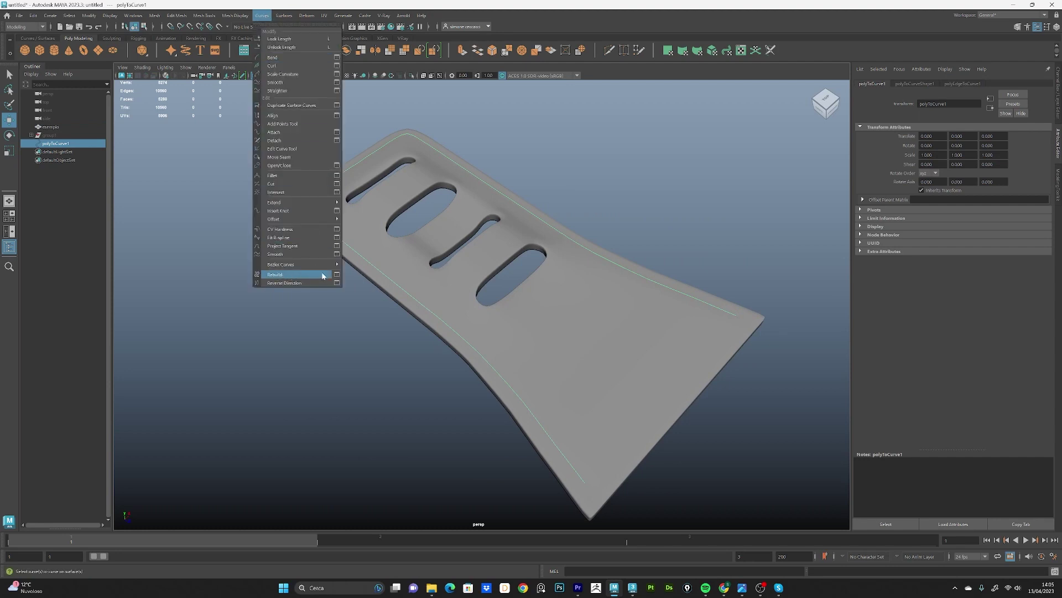
click(337, 274)
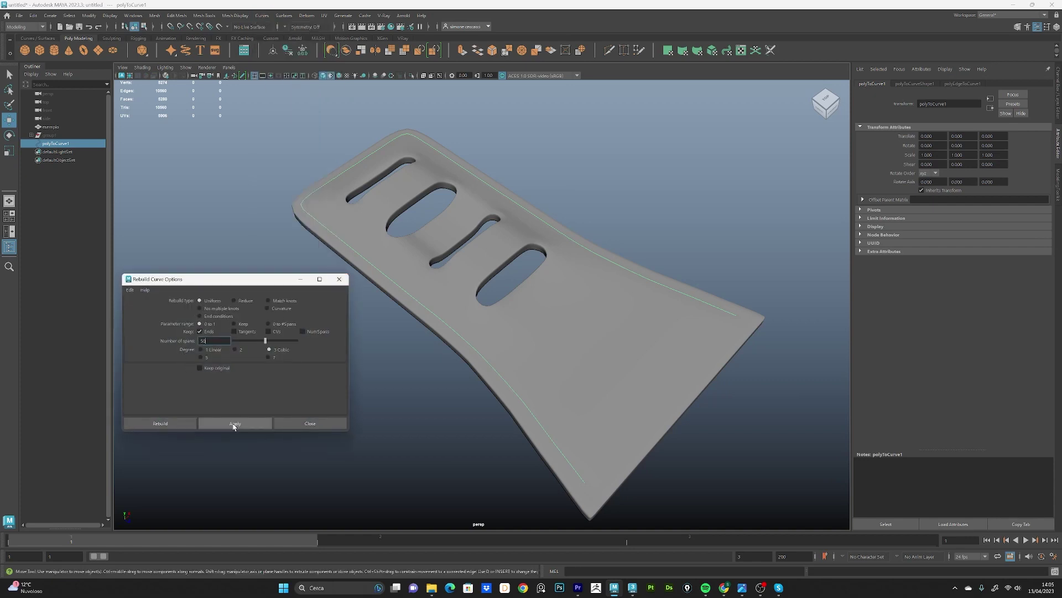
click(233, 422)
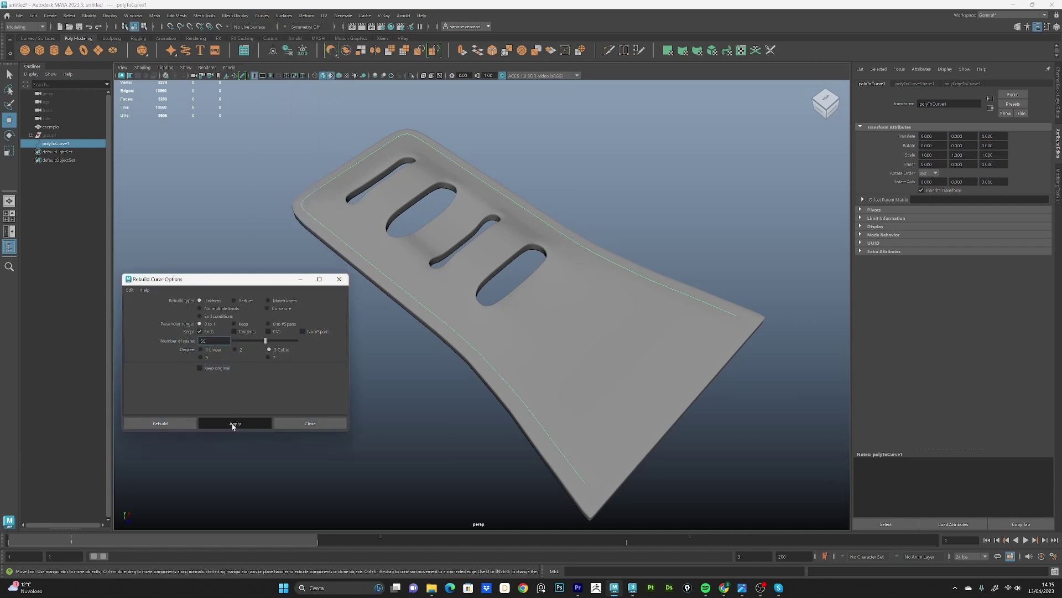
click(339, 279)
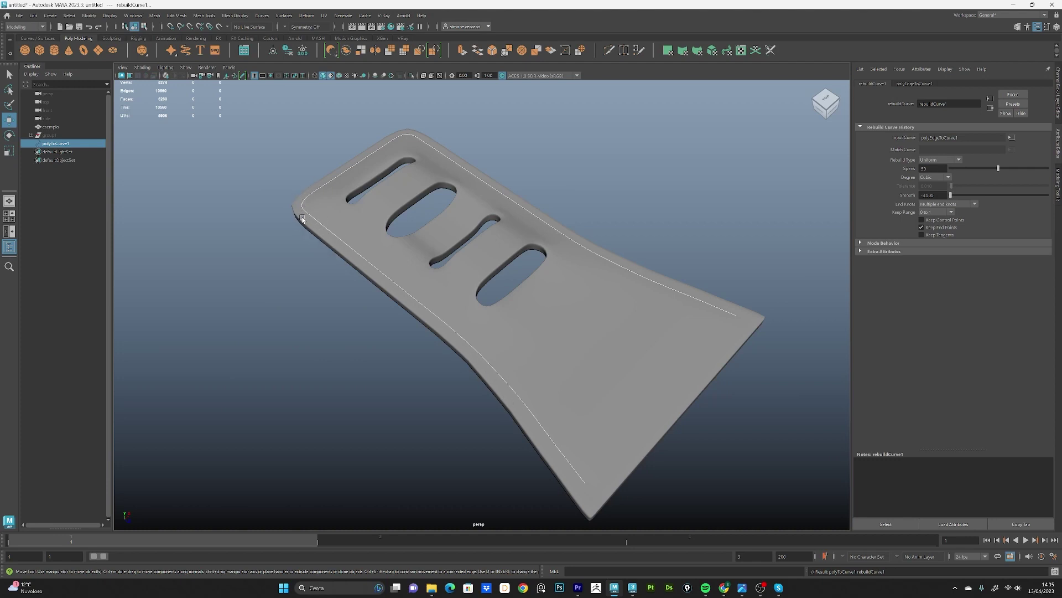
mouse_move(232, 223)
alt+mouse_down()
mouse_move(304, 267)
mouse_move(286, 259)
mouse_move(303, 245)
mouse_move(399, 263)
alt+mouse_up()
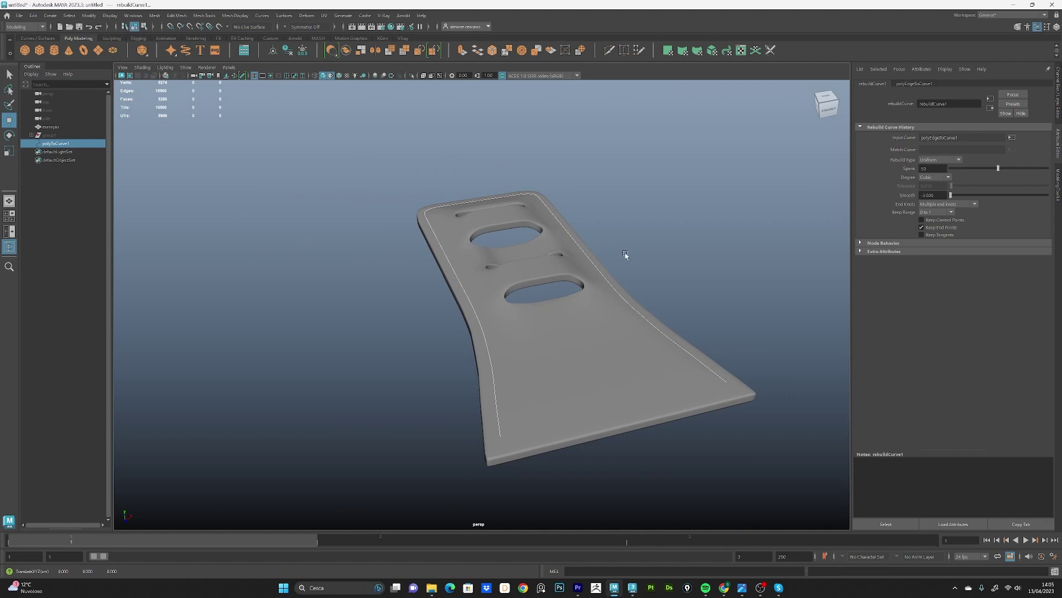
scroll(549, 254, down, 3)
scroll(559, 243, down, 2)
alt+middle_drag(581, 220, 679, 259)
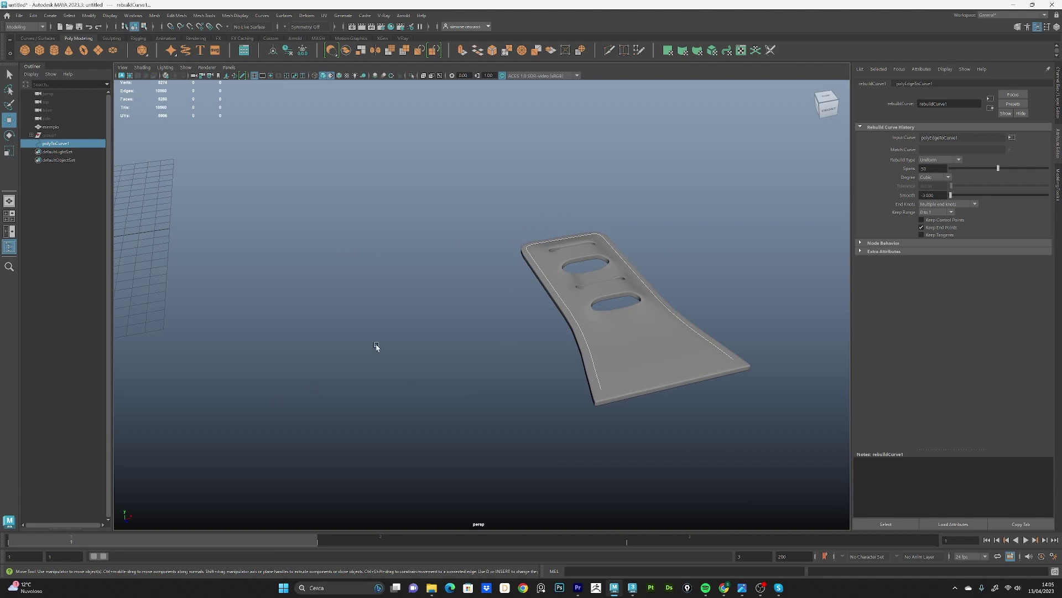
mouse_move(833, 288)
alt+mouse_down()
mouse_move(503, 296)
mouse_move(541, 294)
alt+mouse_up()
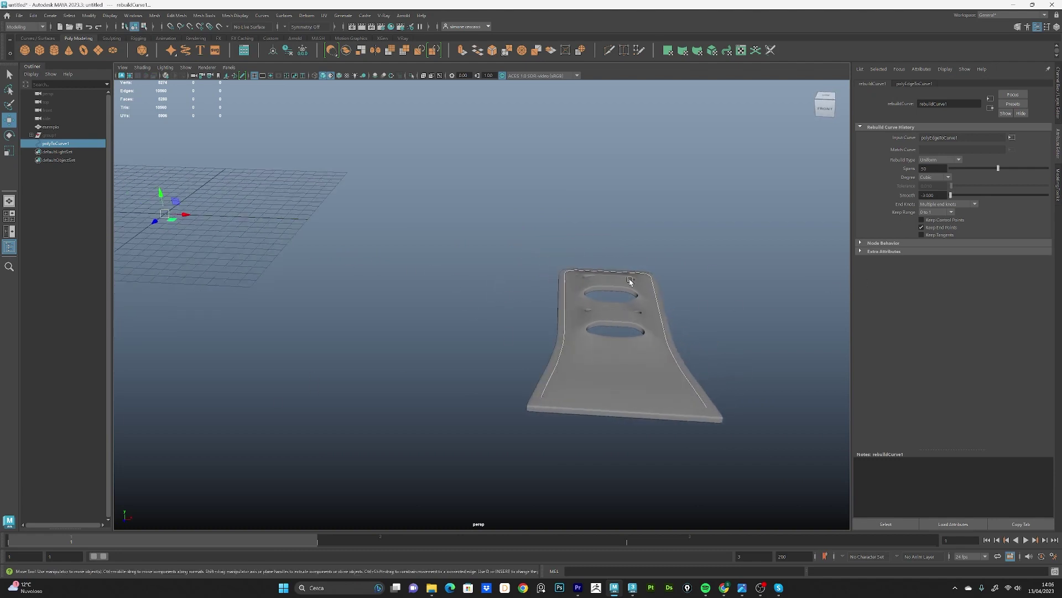
alt+drag(638, 354, 538, 284)
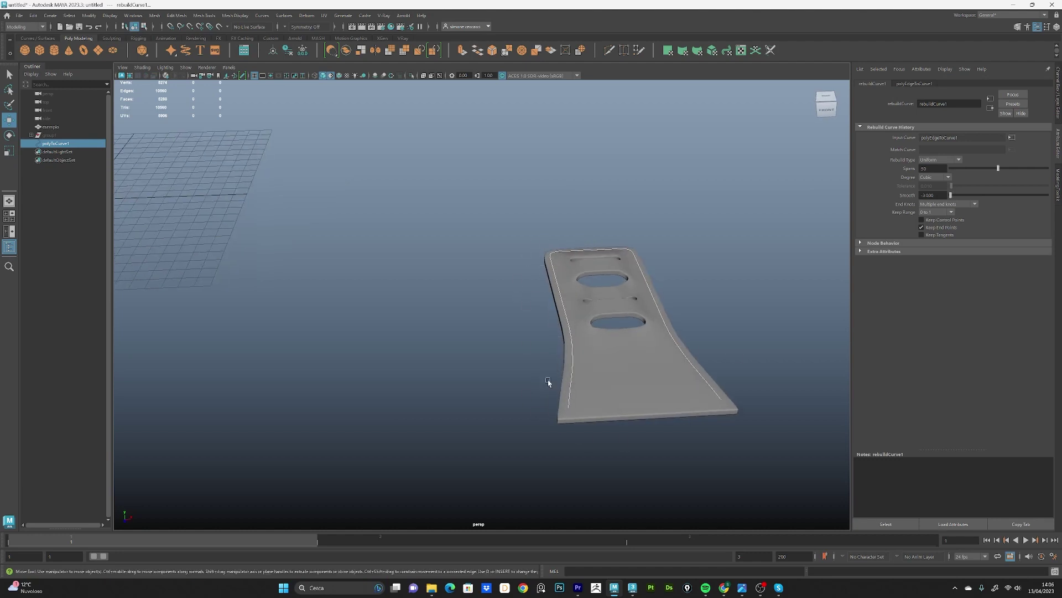
alt+drag(331, 228, 260, 185)
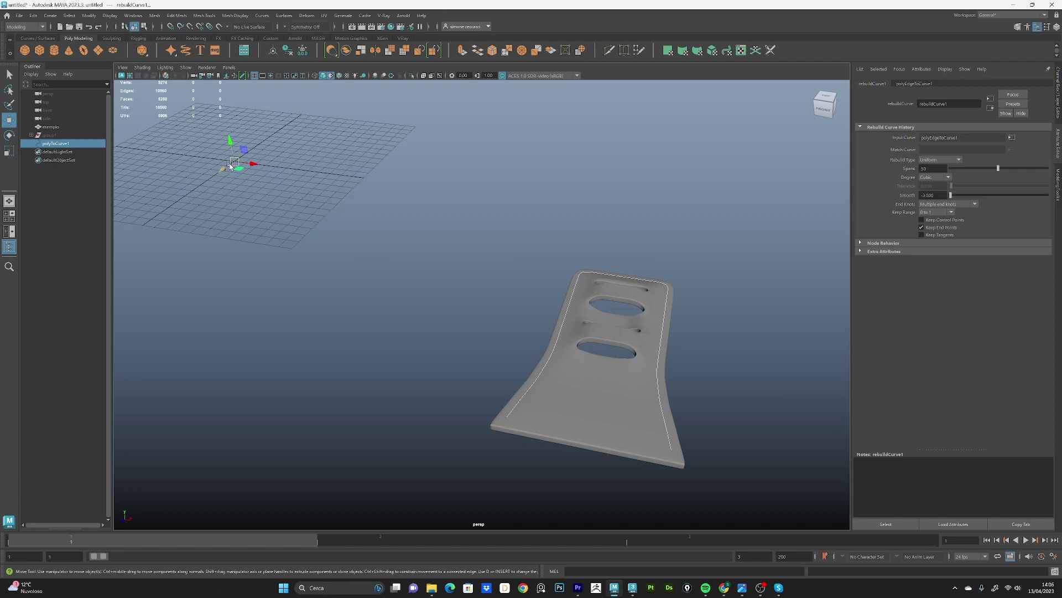
mouse_move(231, 153)
alt+mouse_down()
mouse_move(375, 256)
mouse_move(356, 280)
mouse_move(415, 271)
alt+mouse_up()
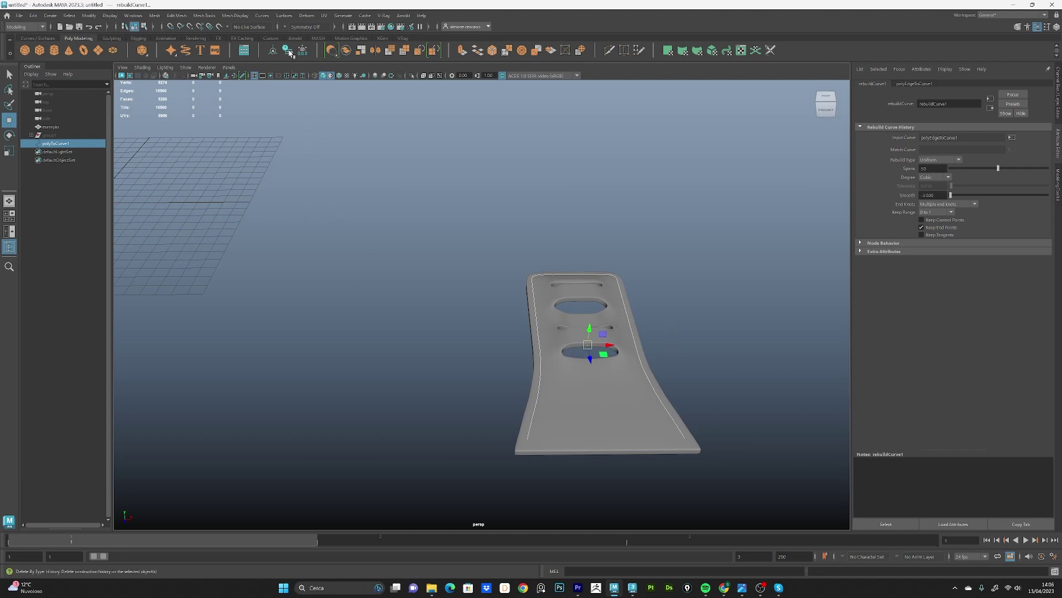
Step: Delete the border curve's history, freeze its transforms, and add polygon torus pTorus1
click(288, 50)
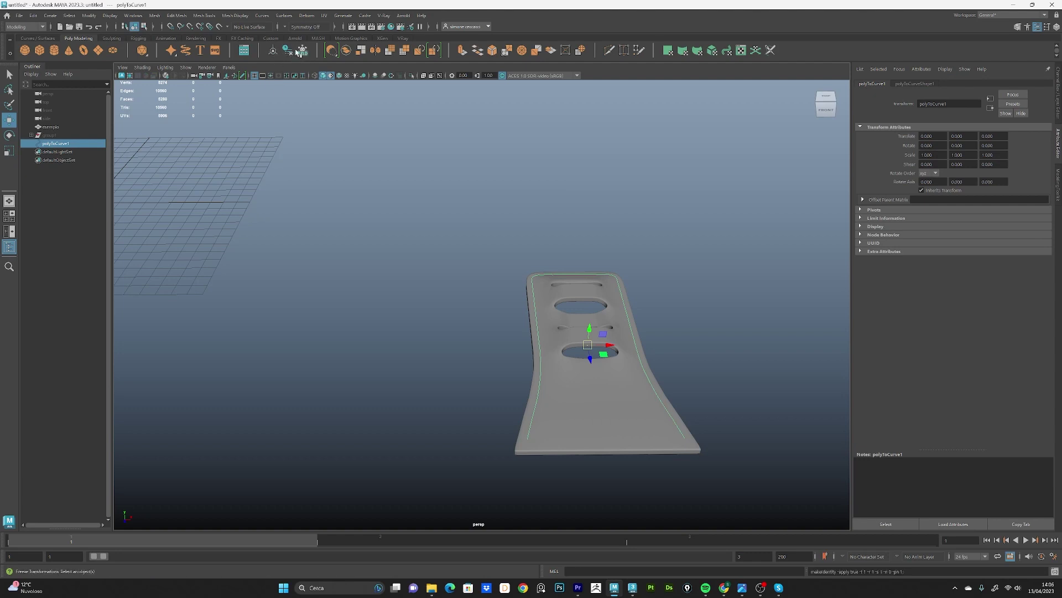
mouse_move(520, 356)
alt+mouse_down()
mouse_move(464, 370)
mouse_move(463, 351)
mouse_move(441, 348)
mouse_move(459, 316)
mouse_move(451, 307)
alt+mouse_up()
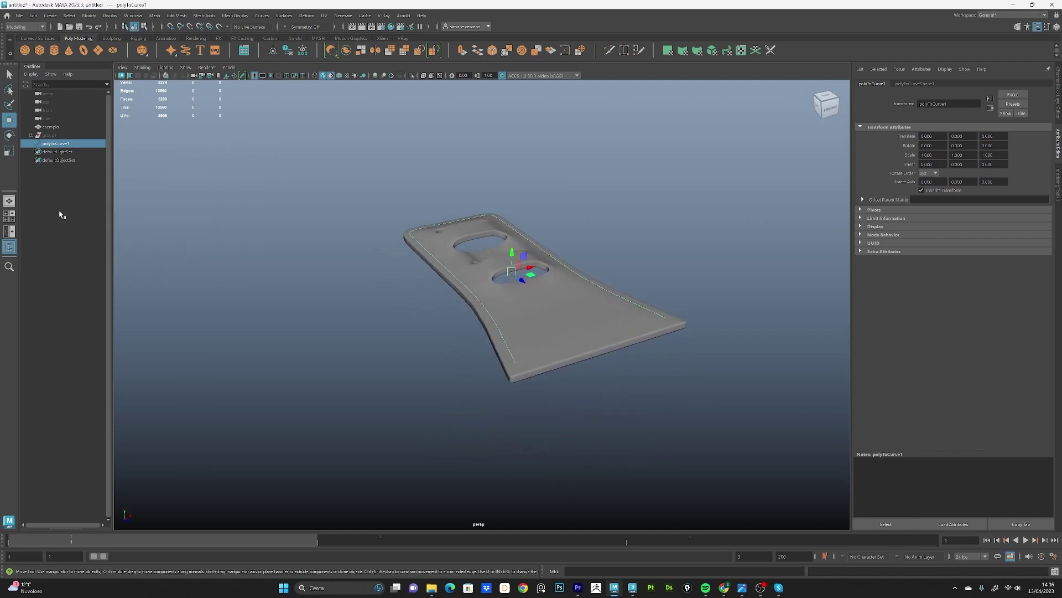
click(85, 53)
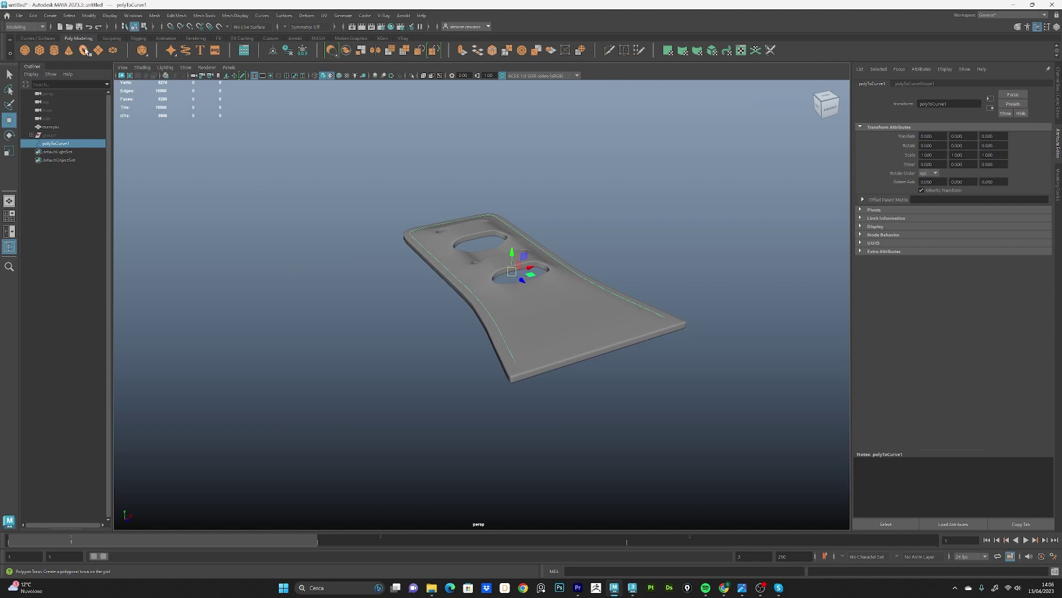
alt+right_drag(441, 339, 413, 297)
alt+middle_drag(413, 296, 506, 301)
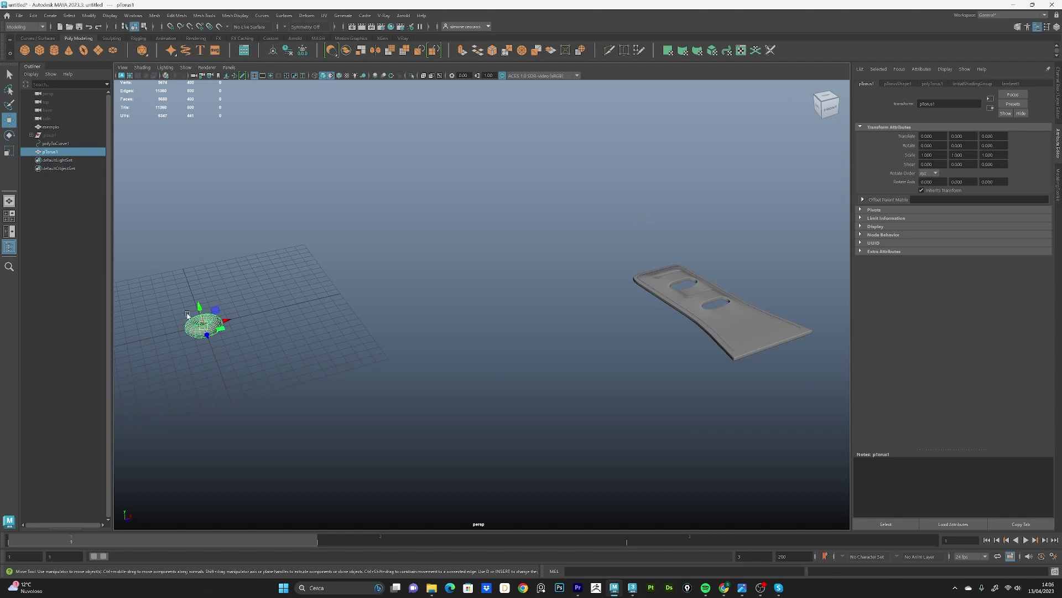
Step: Show the Channel Box and move pTorus1 over and up against the strap's lower edge
click(1059, 114)
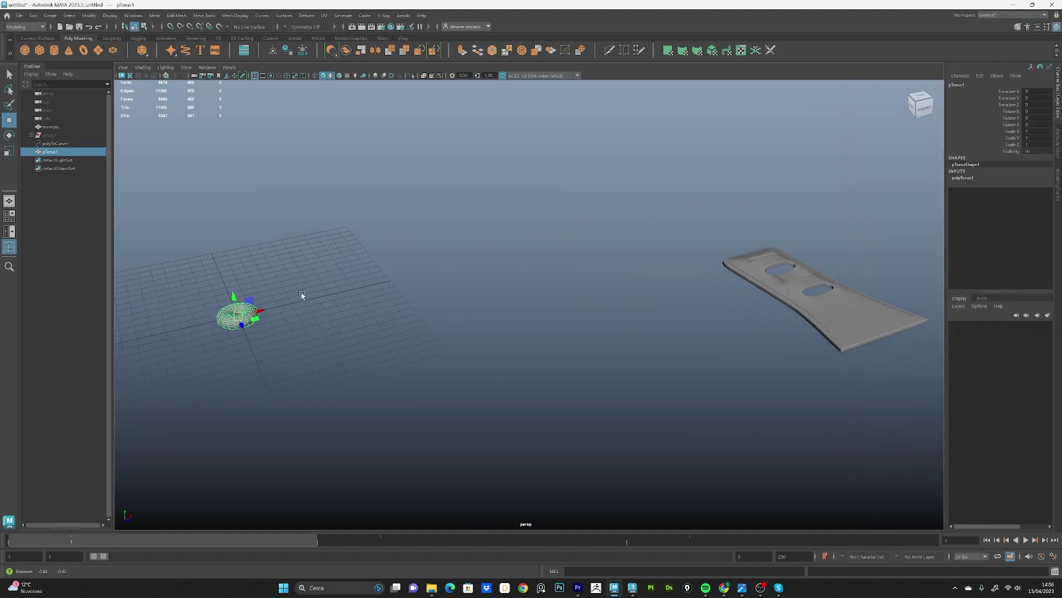
alt+drag(301, 297, 301, 313)
mouse_move(280, 252)
mouse_down()
mouse_move(777, 410)
mouse_move(775, 360)
mouse_up()
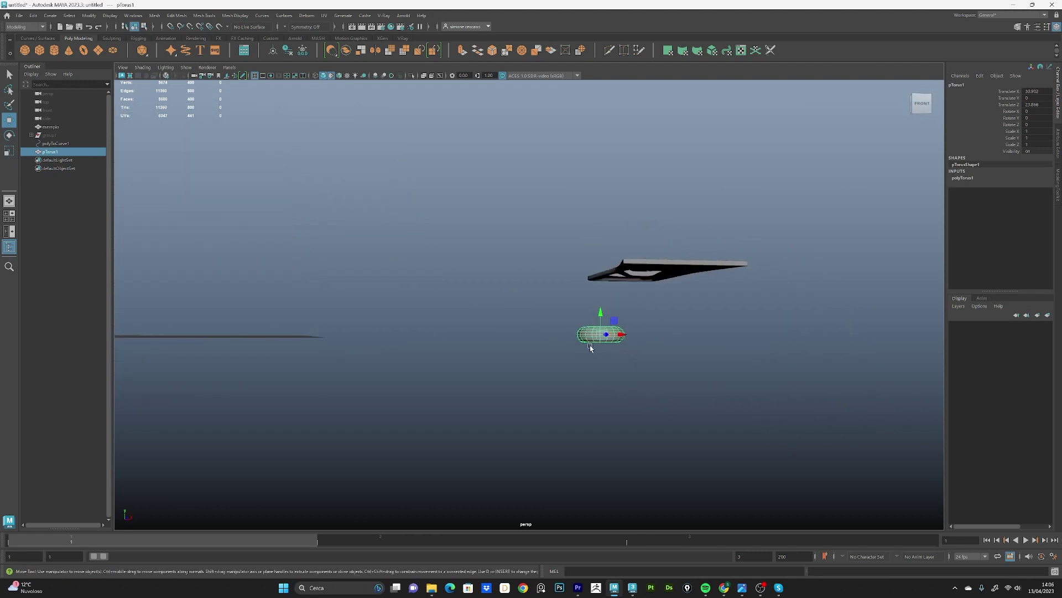
mouse_move(601, 324)
mouse_down()
mouse_move(599, 245)
mouse_move(590, 351)
mouse_move(602, 390)
mouse_up()
scroll(602, 390, up, 3)
alt+middle_drag(602, 390, 752, 423)
Step: Give polyTorus1 radius 0.1, section radius 0.05, and 8×8 axis/height subdivisions
scroll(622, 313, up, 2)
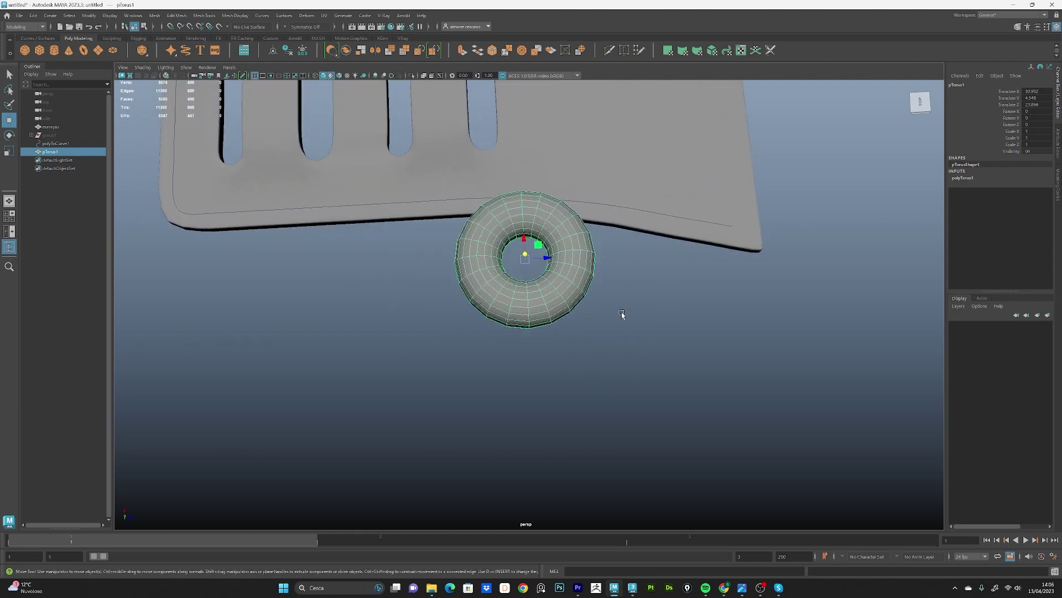
scroll(769, 350, up, 3)
click(963, 178)
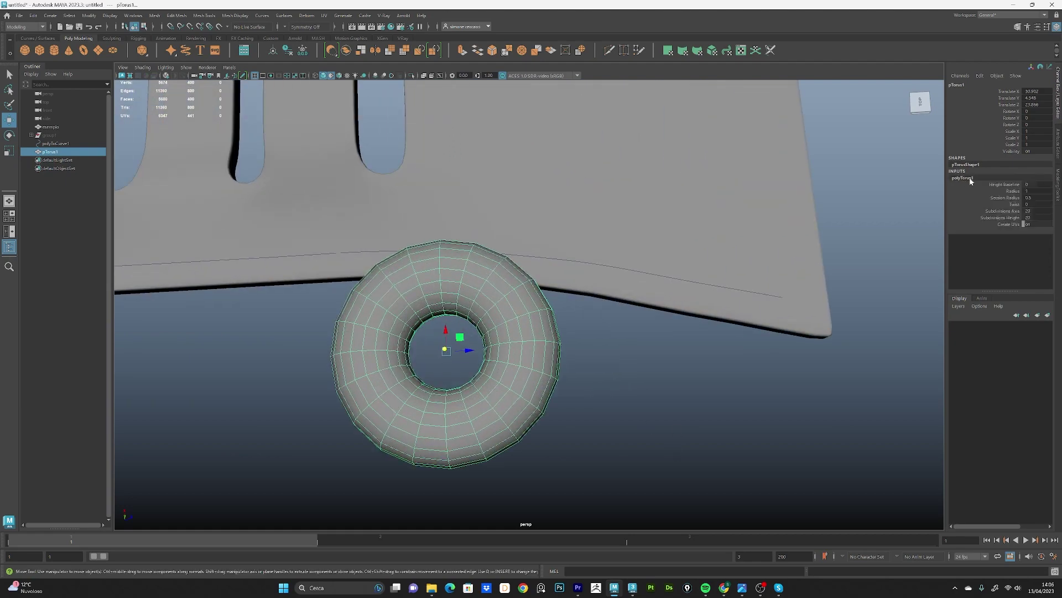
double_click(1040, 191)
key(Tab)
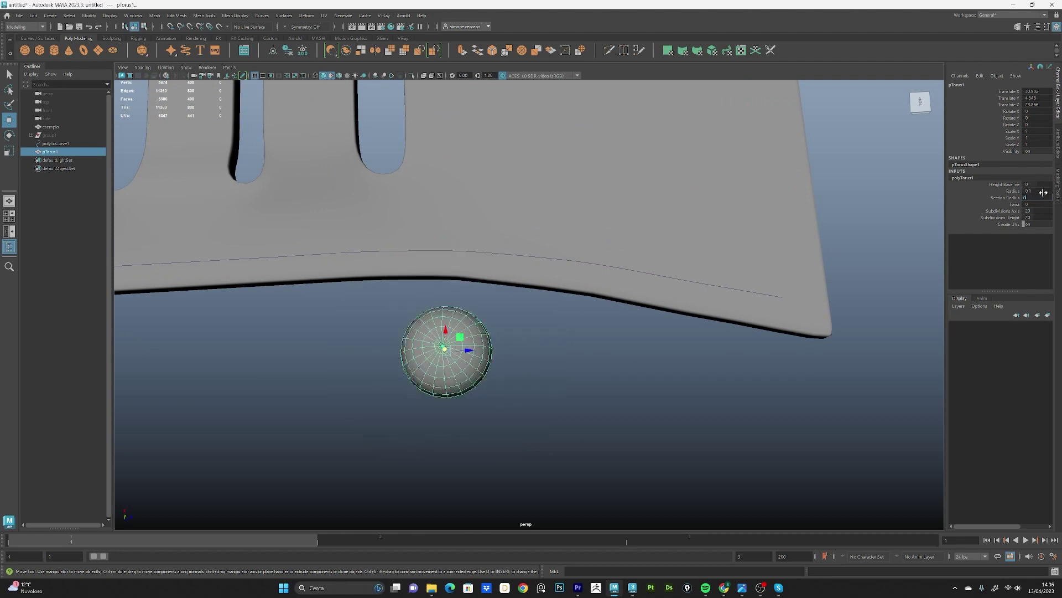
key(Tab)
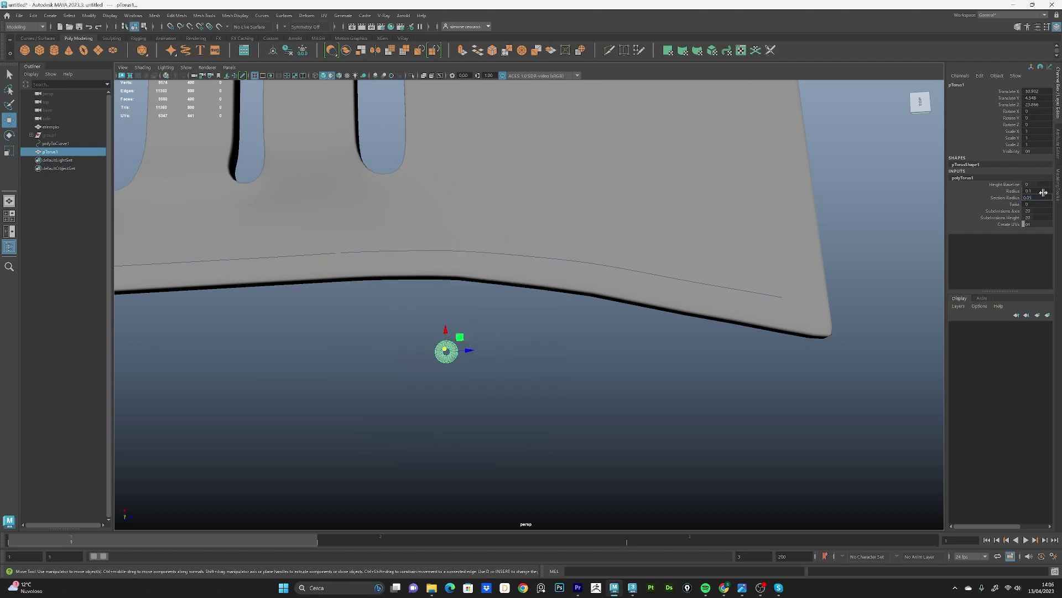
text(8)
key(Tab)
text(8)
key(Return)
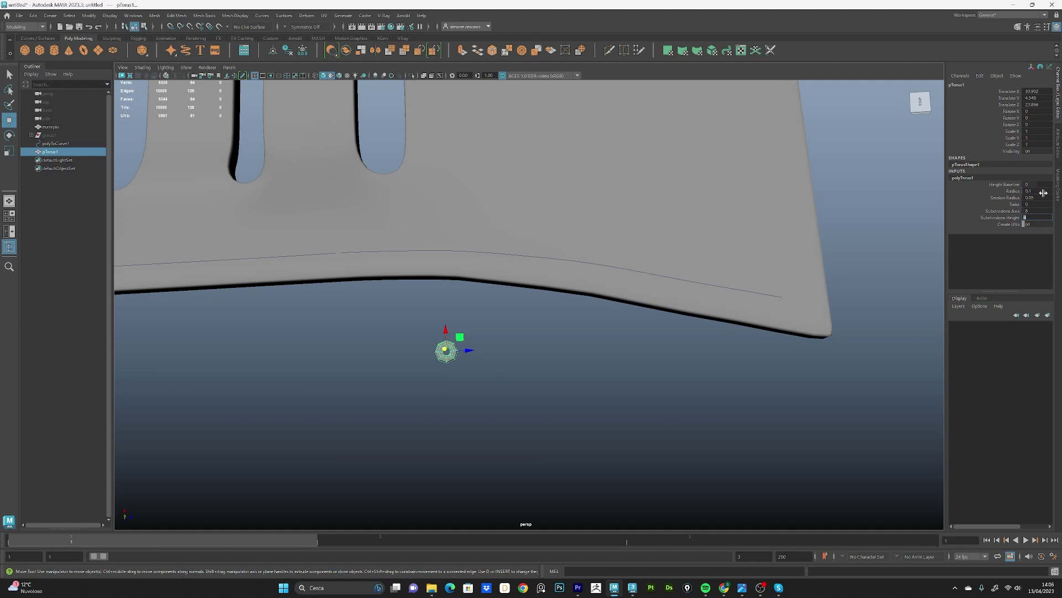
mouse_move(452, 362)
alt+mouse_down()
mouse_move(464, 351)
mouse_move(441, 327)
mouse_move(512, 354)
mouse_move(679, 299)
mouse_move(485, 343)
alt+mouse_up()
Step: Marquee-select the torus's upper faces and delete them, leaving a U-shaped half ring
alt+drag(443, 375, 623, 386)
scroll(623, 386, up, 4)
mouse_move(555, 347)
right_down()
mouse_move(533, 372)
mouse_move(539, 360)
right_up()
drag(506, 326, 615, 370)
key(Delete)
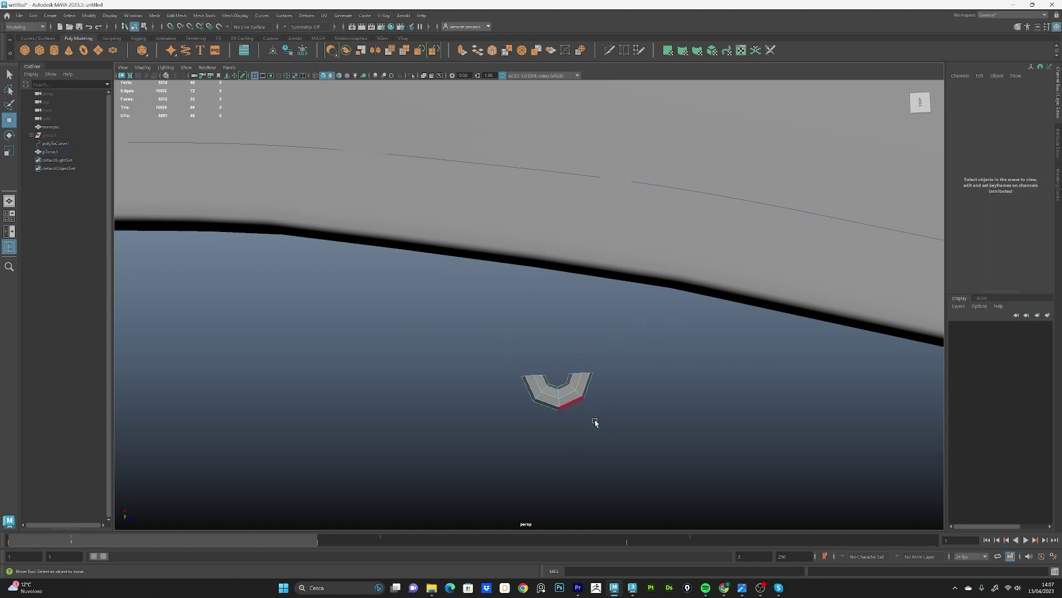
alt+drag(622, 407, 482, 353)
Step: Reselect the whole torus piece and scale it slightly narrower along X
key(F8)
alt+drag(507, 272, 491, 375)
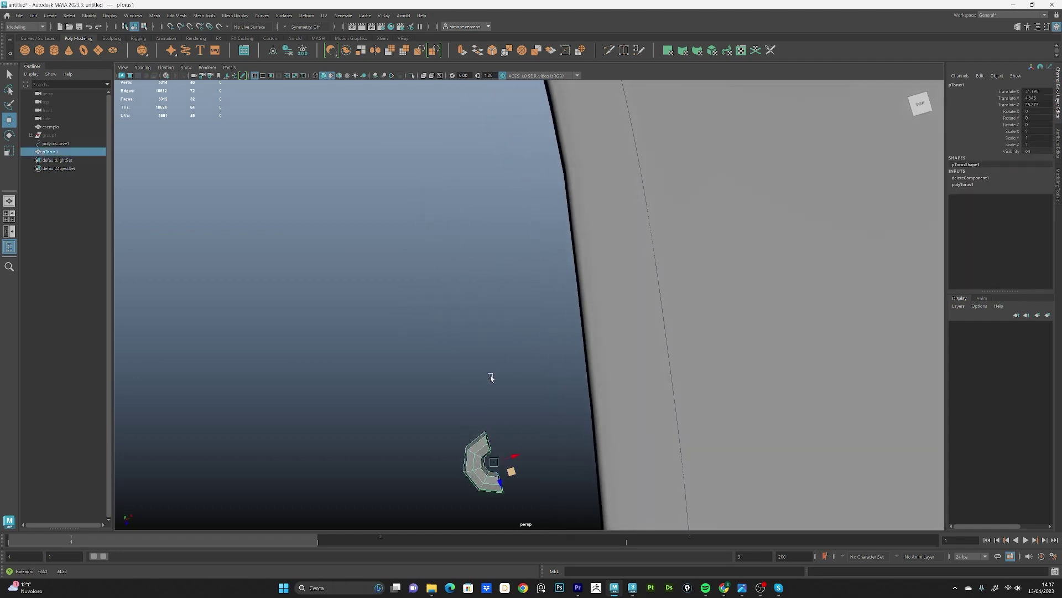
alt+drag(500, 417, 508, 368)
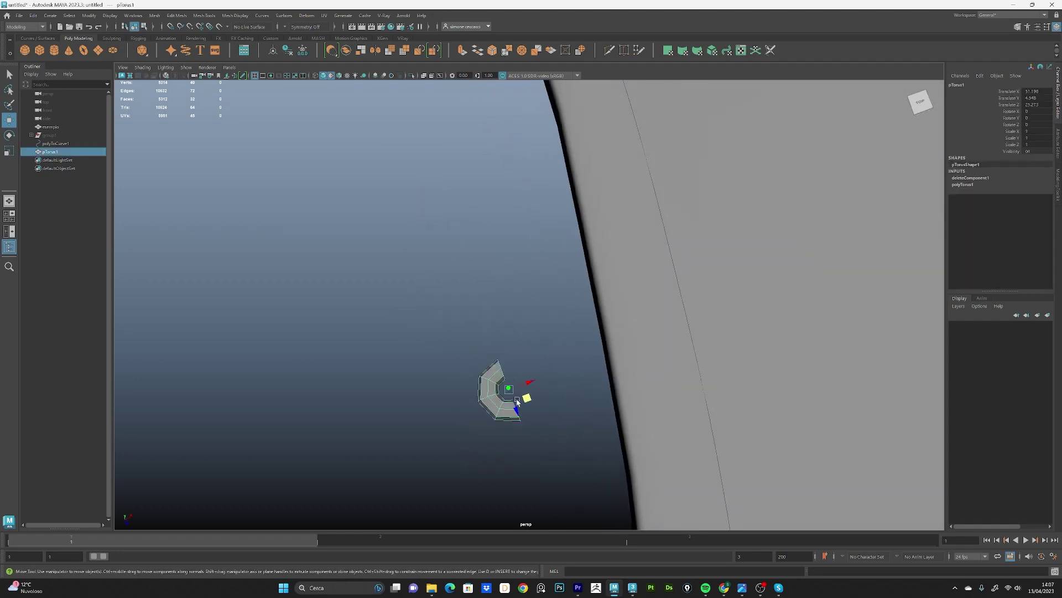
key(r)
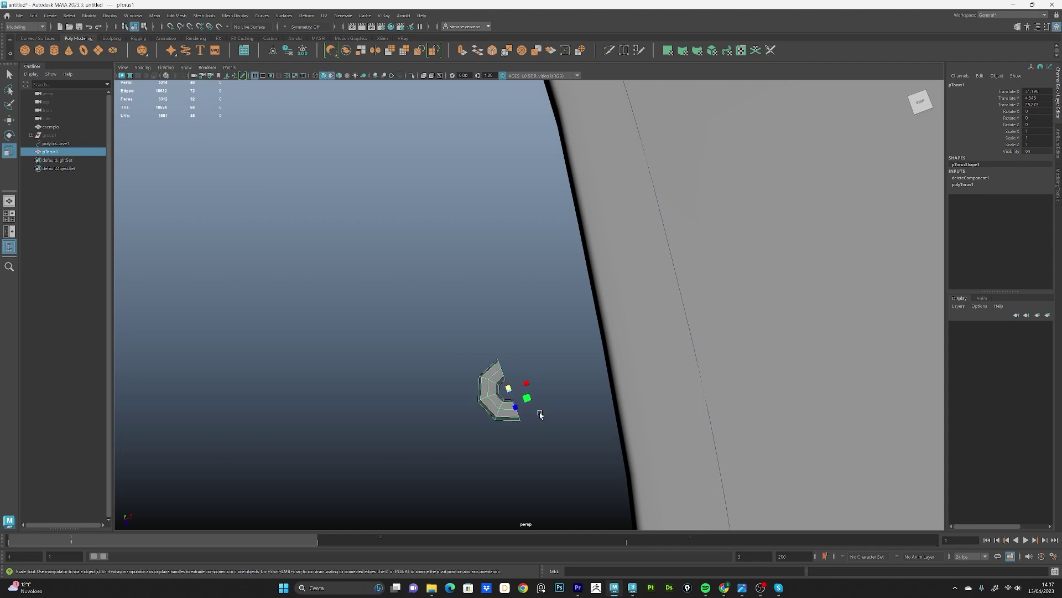
mouse_move(530, 383)
mouse_down()
mouse_move(514, 385)
mouse_move(517, 412)
mouse_up()
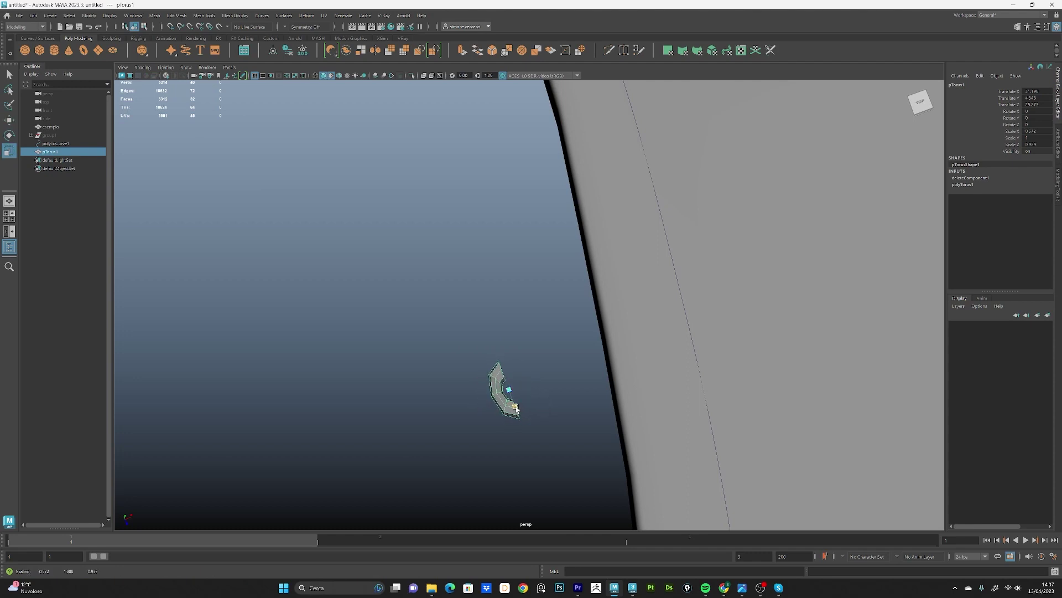
Step: Shrink it into a thin stitch stretched along Z (about X 0.47, Z 1.05), then deselect
mouse_move(453, 422)
alt+mouse_down()
mouse_move(516, 408)
mouse_move(503, 396)
mouse_move(629, 232)
mouse_move(580, 342)
alt+mouse_up()
alt+right_drag(580, 342, 611, 400)
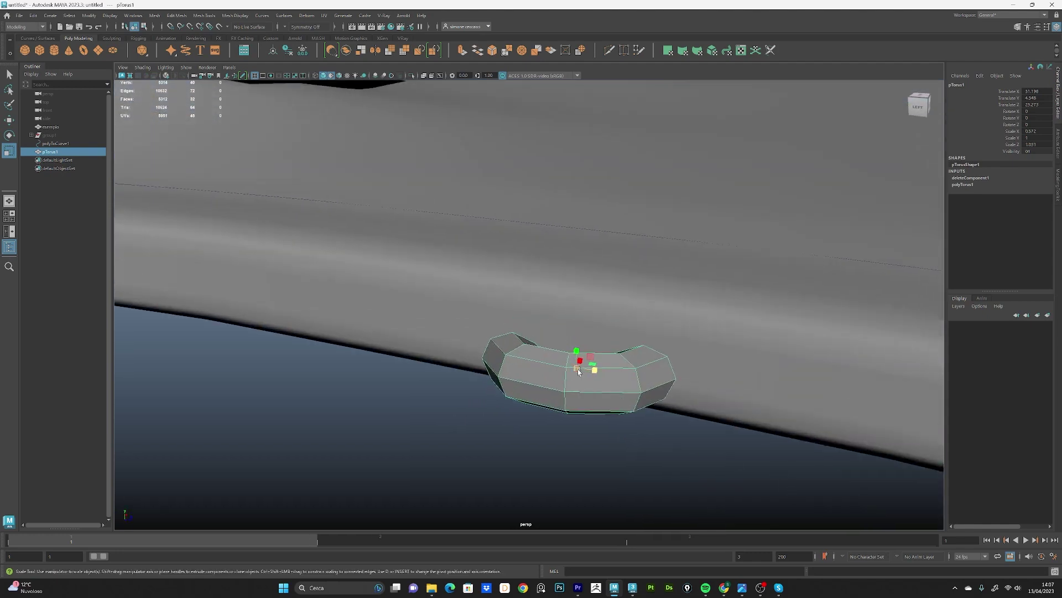
mouse_move(579, 372)
mouse_down()
mouse_move(555, 398)
mouse_move(556, 445)
mouse_move(597, 439)
mouse_move(562, 340)
mouse_up()
mouse_move(591, 387)
mouse_down()
mouse_move(517, 304)
mouse_move(535, 313)
mouse_move(429, 258)
mouse_move(438, 302)
mouse_up()
click(439, 301)
mouse_move(501, 352)
alt+mouse_down()
mouse_move(477, 354)
mouse_move(464, 335)
alt+mouse_up()
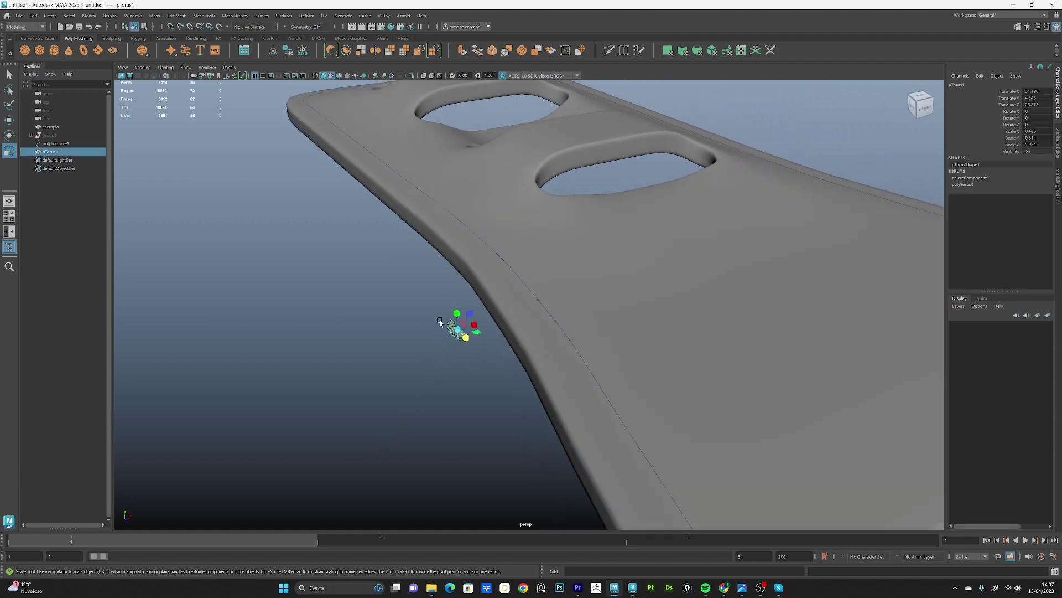
mouse_move(422, 408)
alt+mouse_down()
mouse_move(280, 365)
mouse_move(398, 356)
alt+mouse_up()
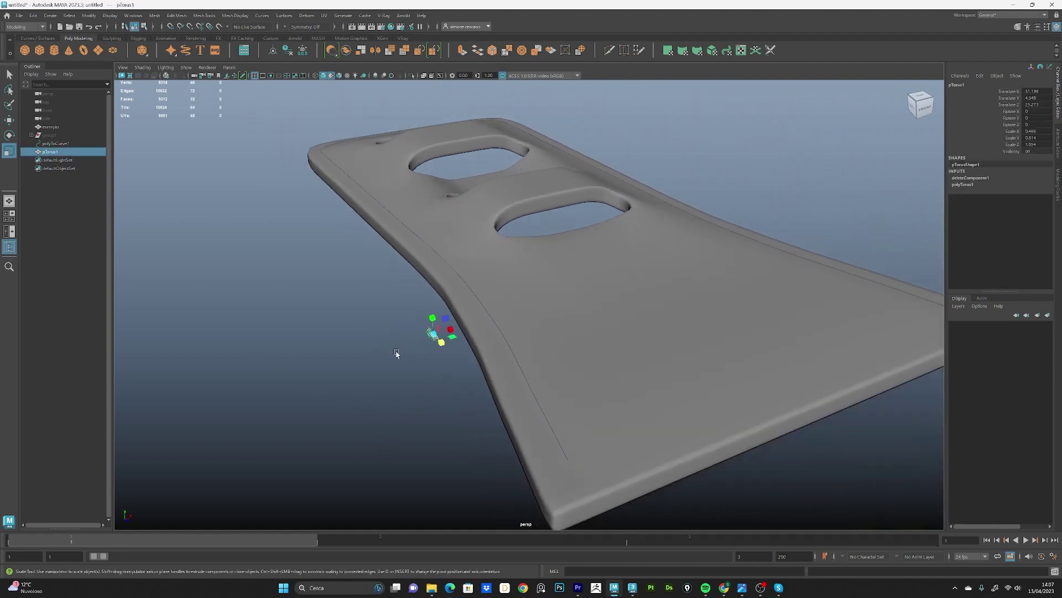
Step: Switch to the MASH shelf and open the MASH Editor
click(318, 38)
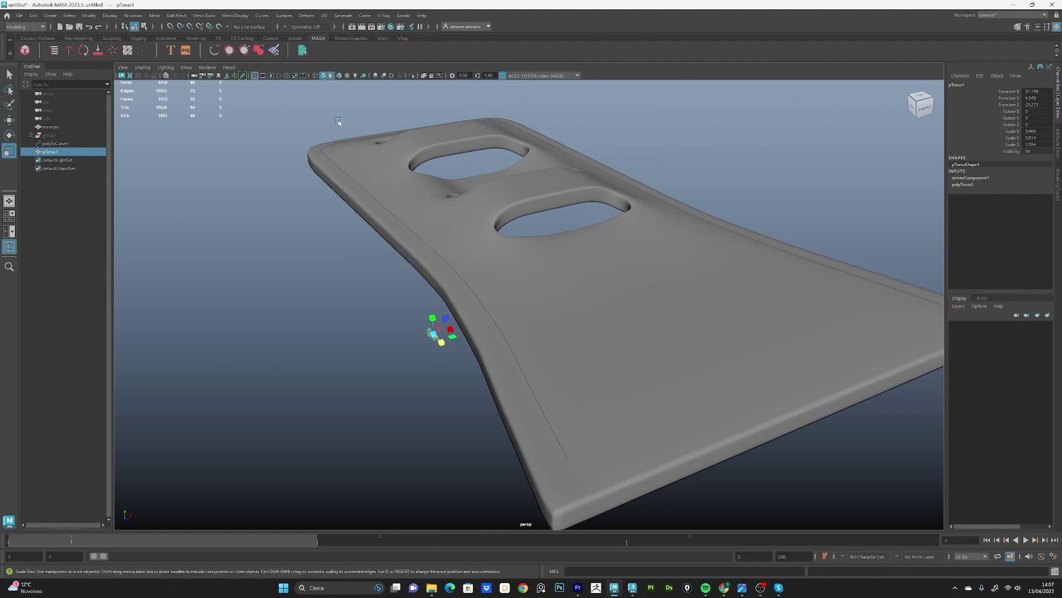
click(56, 51)
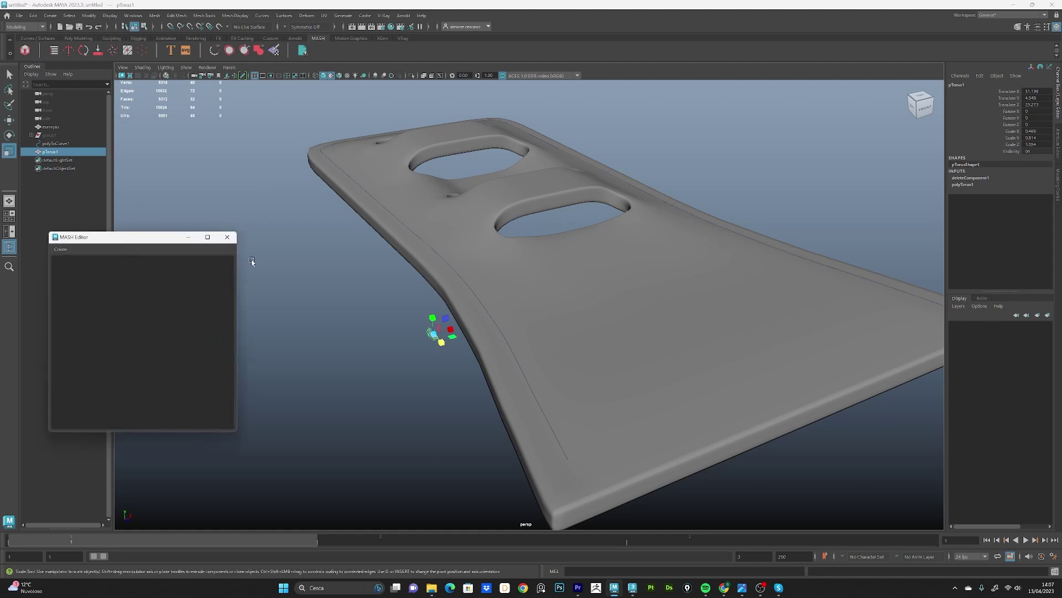
click(429, 333)
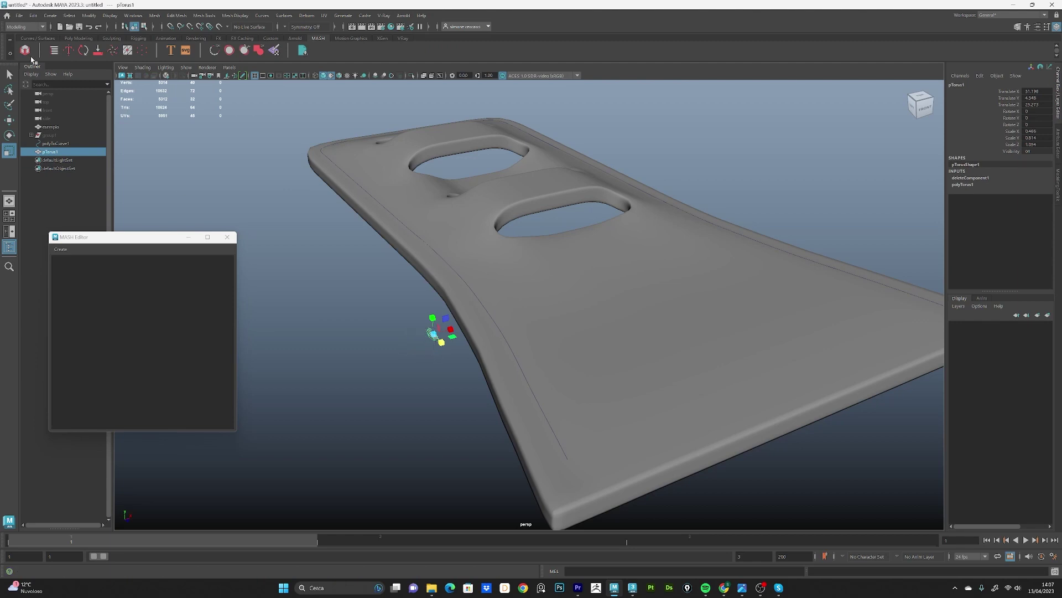
Step: Create MASH network MASH1 from pTorus1 and pull the view back over the grid
click(26, 51)
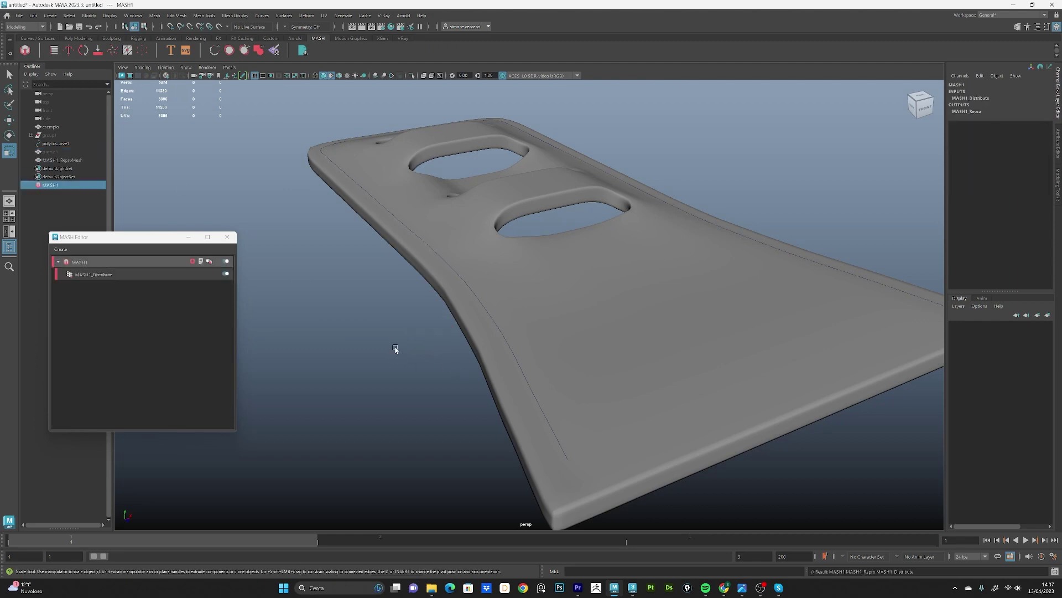
scroll(652, 339, down, 3)
scroll(463, 277, down, 5)
alt+middle_drag(463, 277, 775, 286)
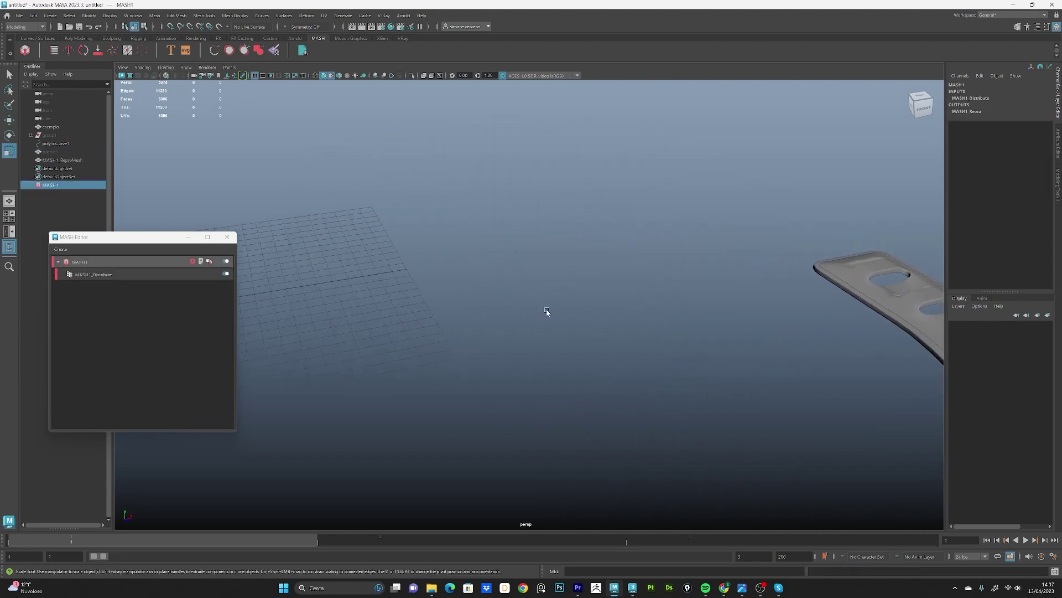
alt+middle_drag(547, 312, 692, 311)
alt+drag(693, 311, 491, 363)
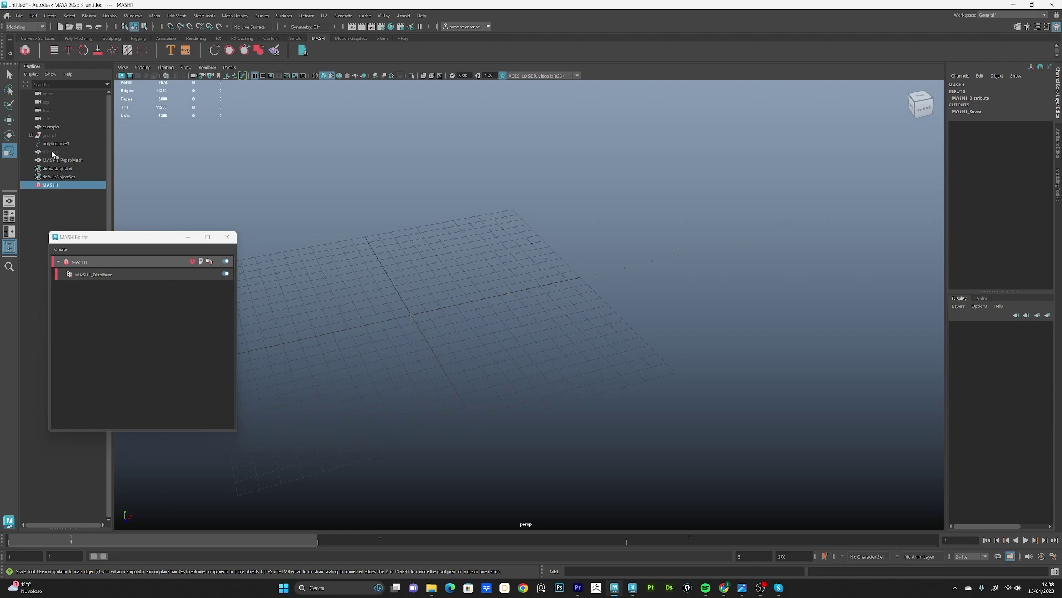
Step: Add a Curve node to the MASH1 network
click(105, 262)
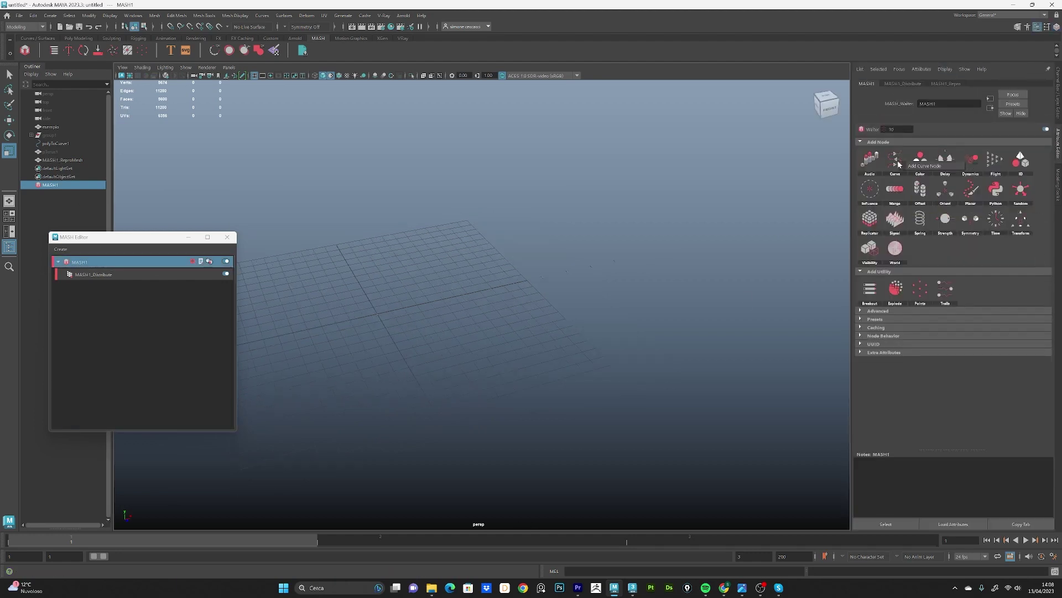
click(895, 161)
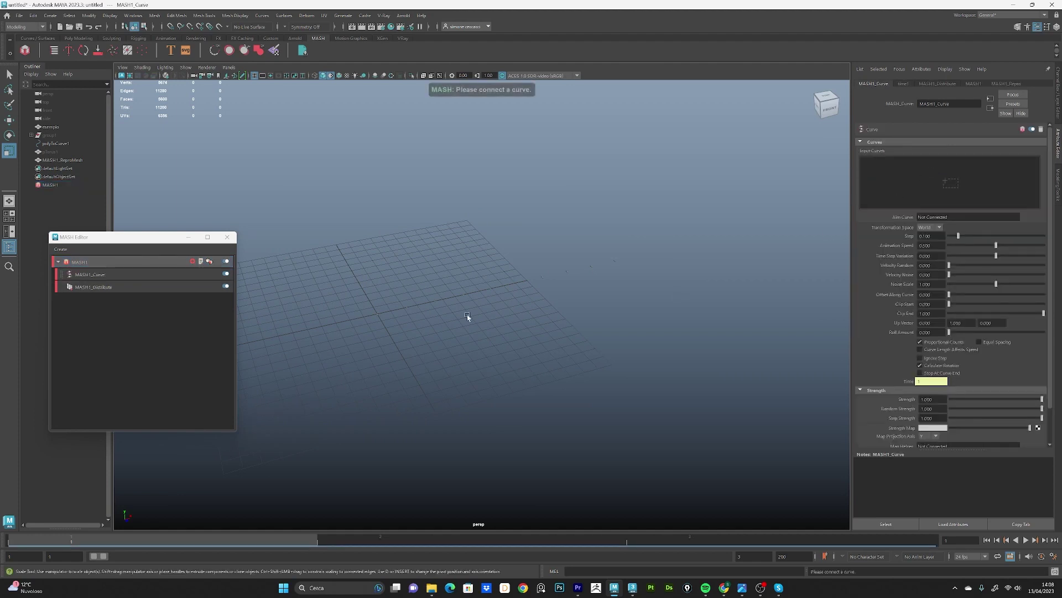
mouse_move(467, 316)
alt+mouse_down()
mouse_move(697, 420)
mouse_move(505, 341)
alt+mouse_up()
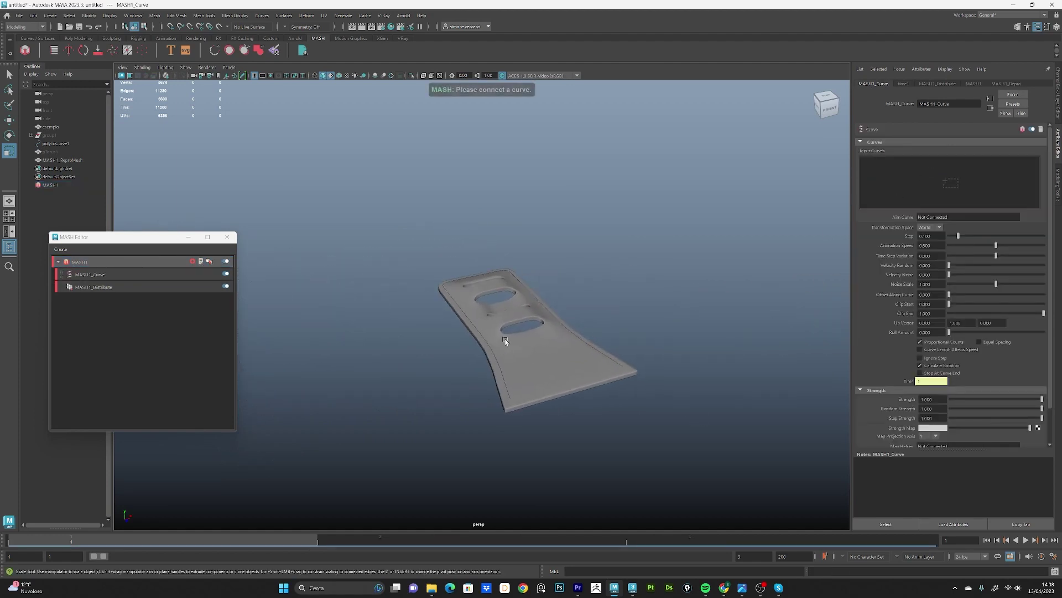
scroll(506, 340, up, 2)
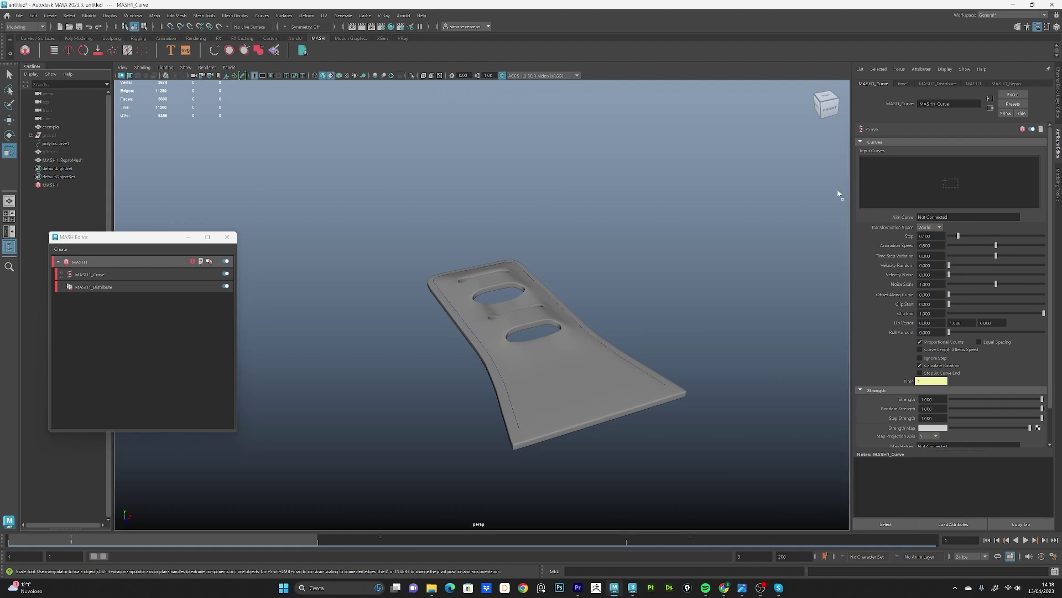
Step: Use polyToCurveShape1 as the Curve node's input curve and set Animation Speed to 0
middle_drag(838, 194, 916, 186)
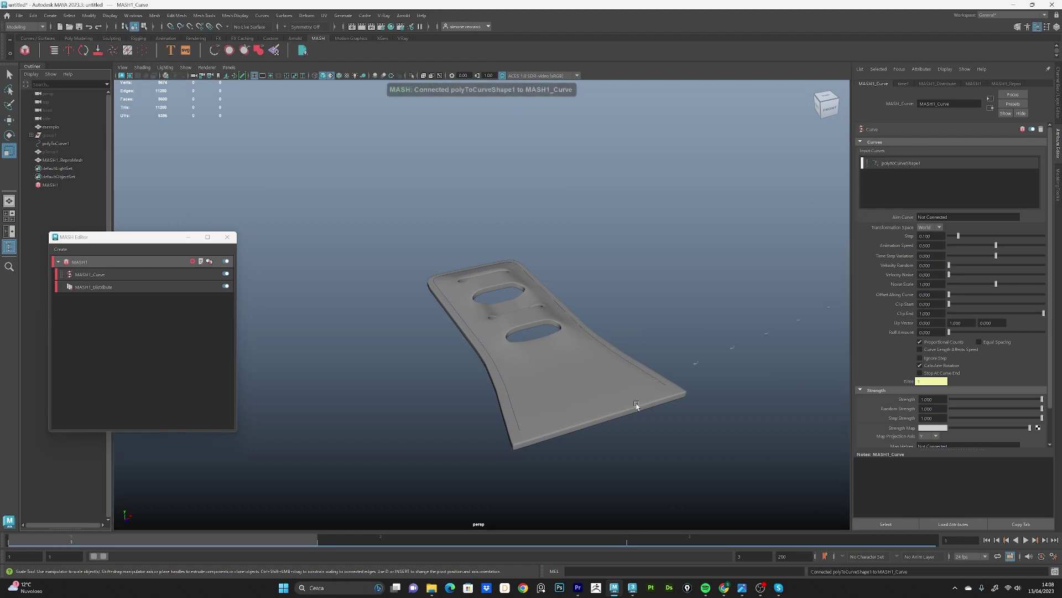
mouse_move(636, 406)
alt+mouse_down()
mouse_move(562, 374)
mouse_move(561, 332)
mouse_move(521, 383)
mouse_move(539, 370)
mouse_move(559, 396)
mouse_move(569, 384)
mouse_move(564, 375)
mouse_move(548, 383)
alt+mouse_up()
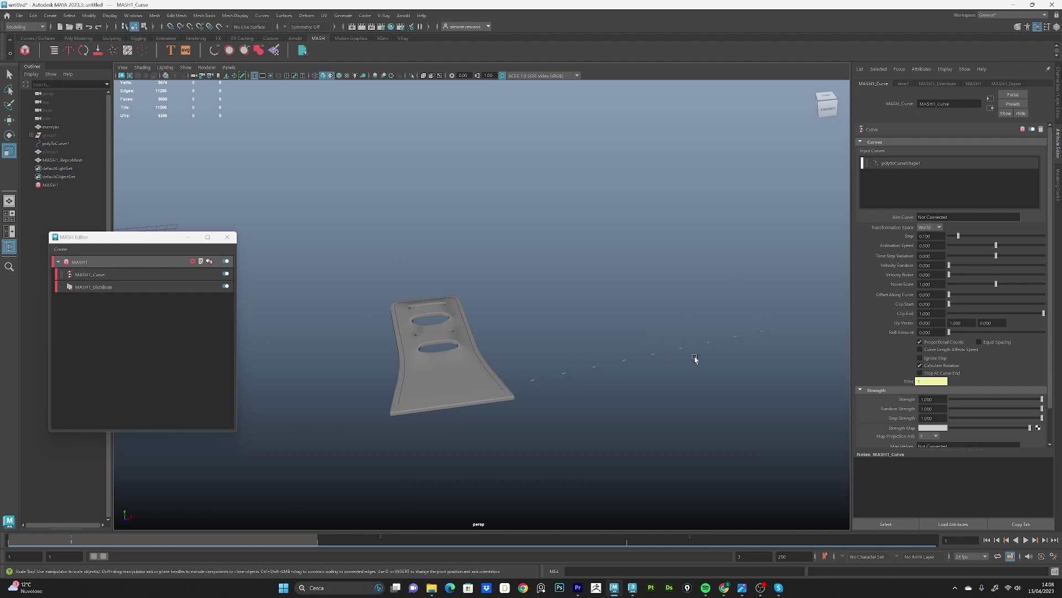
mouse_move(695, 358)
alt+mouse_down()
mouse_move(687, 363)
mouse_move(857, 293)
alt+mouse_up()
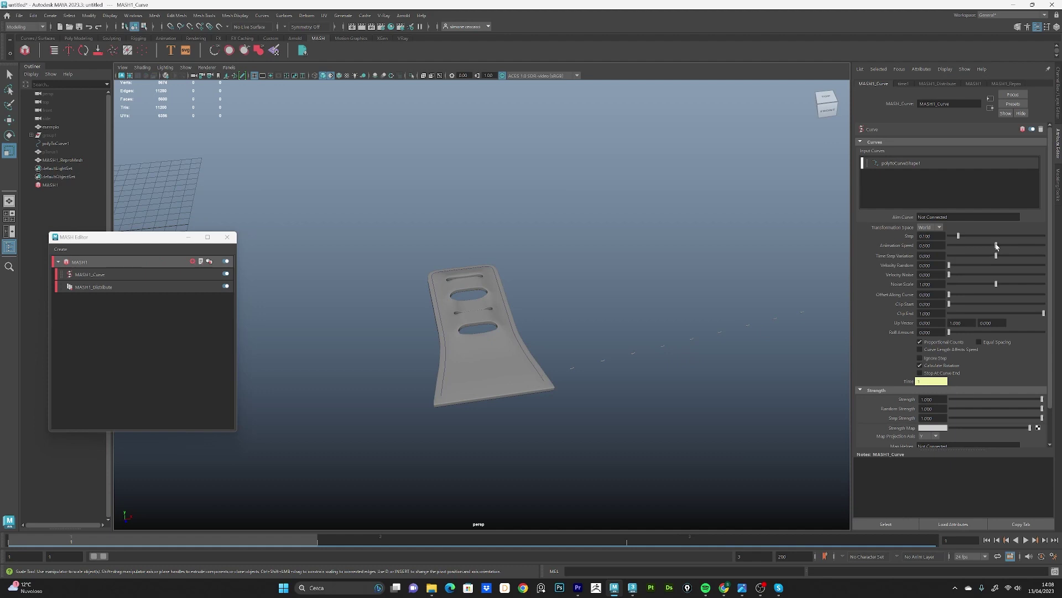
drag(997, 246, 929, 253)
Step: Set MASH1_Distribute's Distance X to 0
click(131, 286)
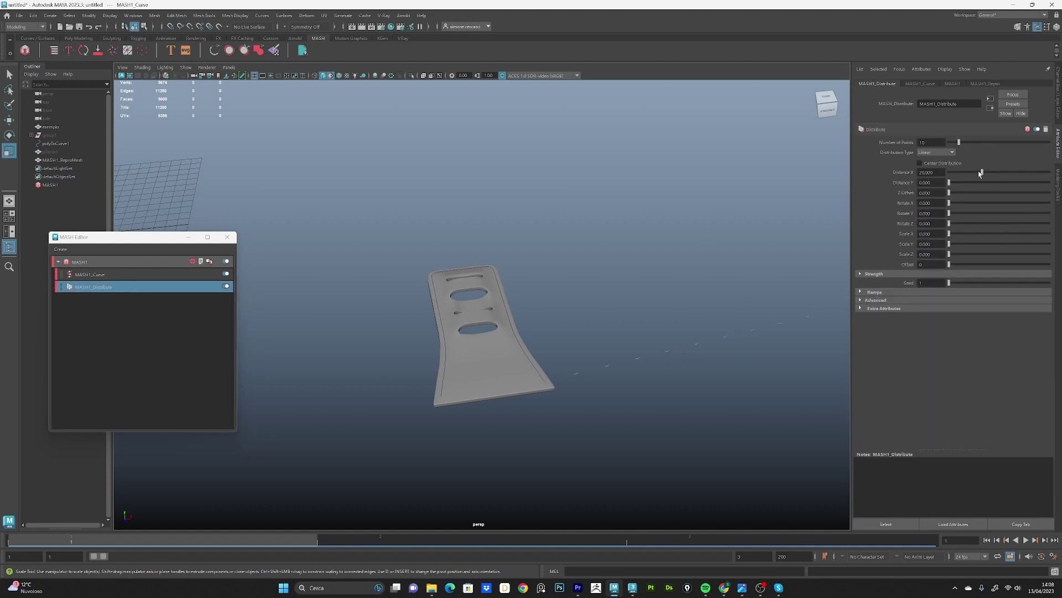
drag(980, 173, 925, 176)
alt+right_drag(558, 372, 707, 485)
alt+drag(707, 484, 619, 363)
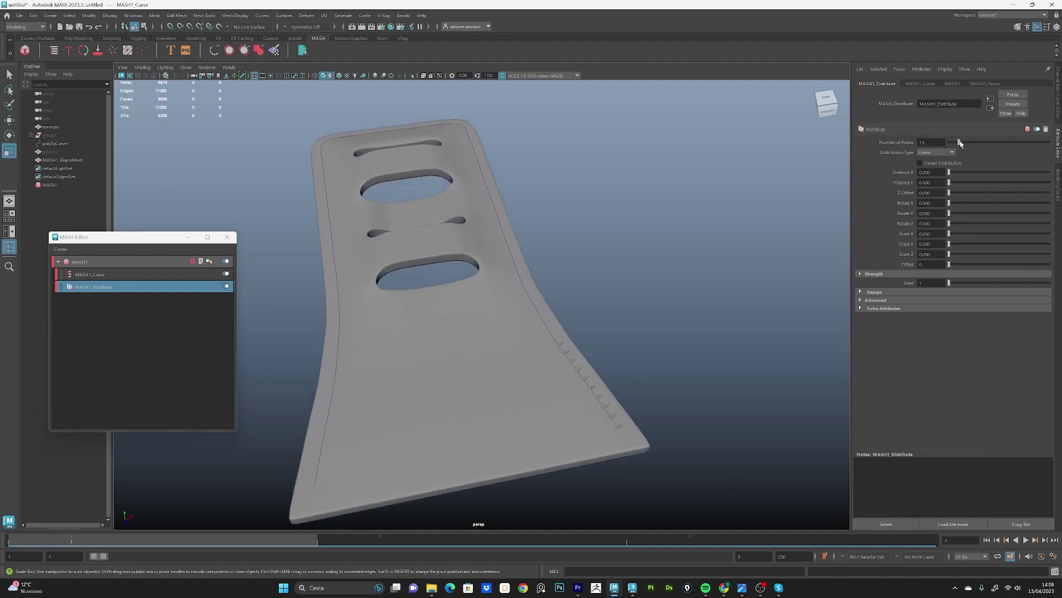
Step: Set MASH1_Distribute's Number of Points to 150 and inspect the stitch copies
drag(960, 143, 999, 142)
text(150)
key(Return)
mouse_move(671, 394)
alt+mouse_down()
mouse_move(617, 404)
mouse_move(581, 339)
alt+mouse_up()
alt+right_drag(581, 339, 657, 454)
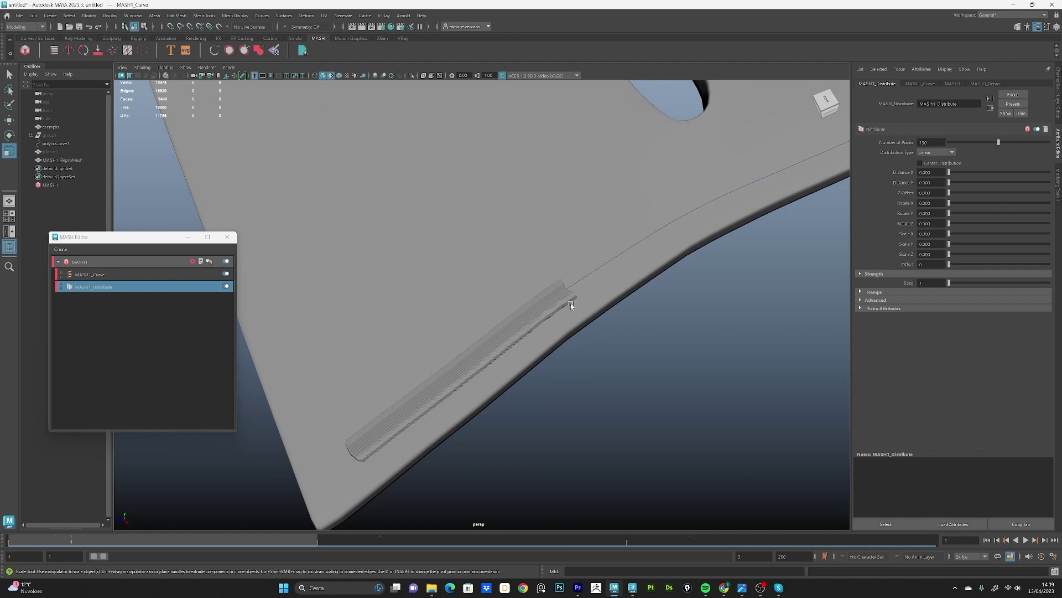
Step: Raise MASH1_Curve's Step to 1.0 so the 150 stitches encircle the whole strap border
alt+drag(554, 376, 623, 373)
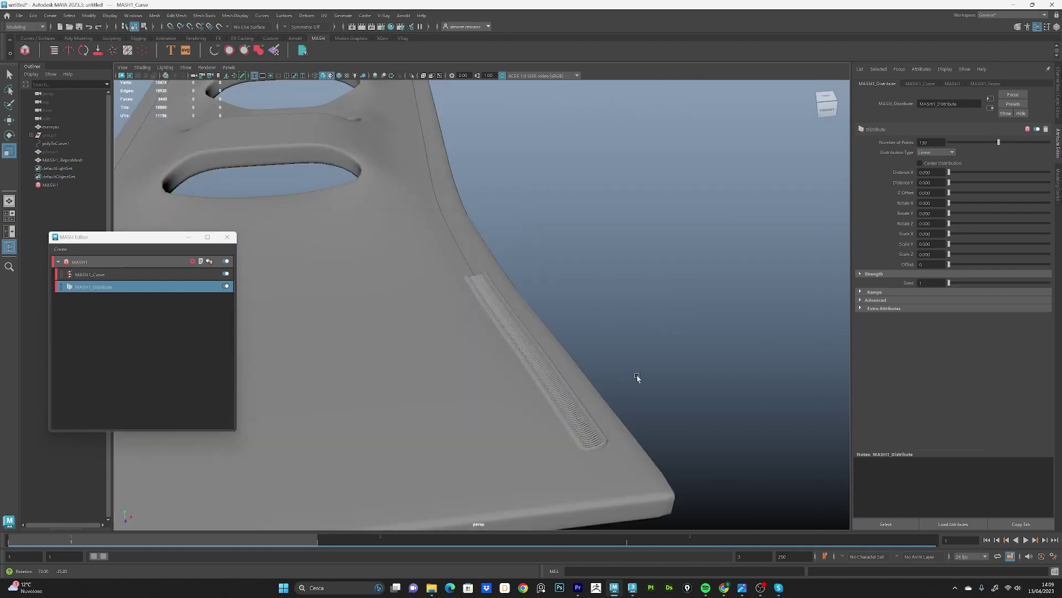
click(131, 275)
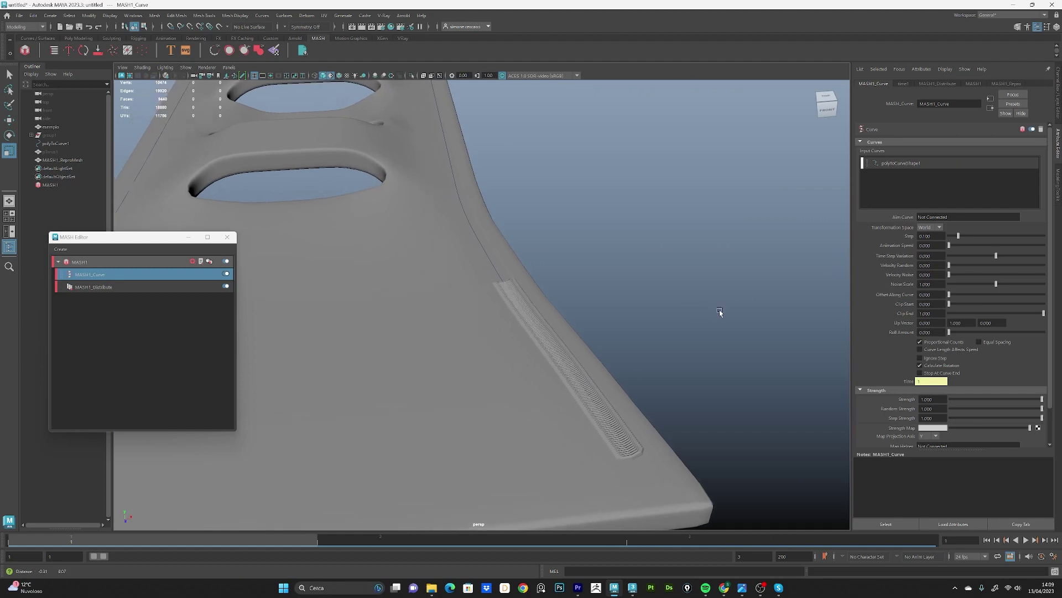
mouse_move(721, 311)
alt+mouse_down()
mouse_move(541, 254)
mouse_move(697, 289)
alt+mouse_up()
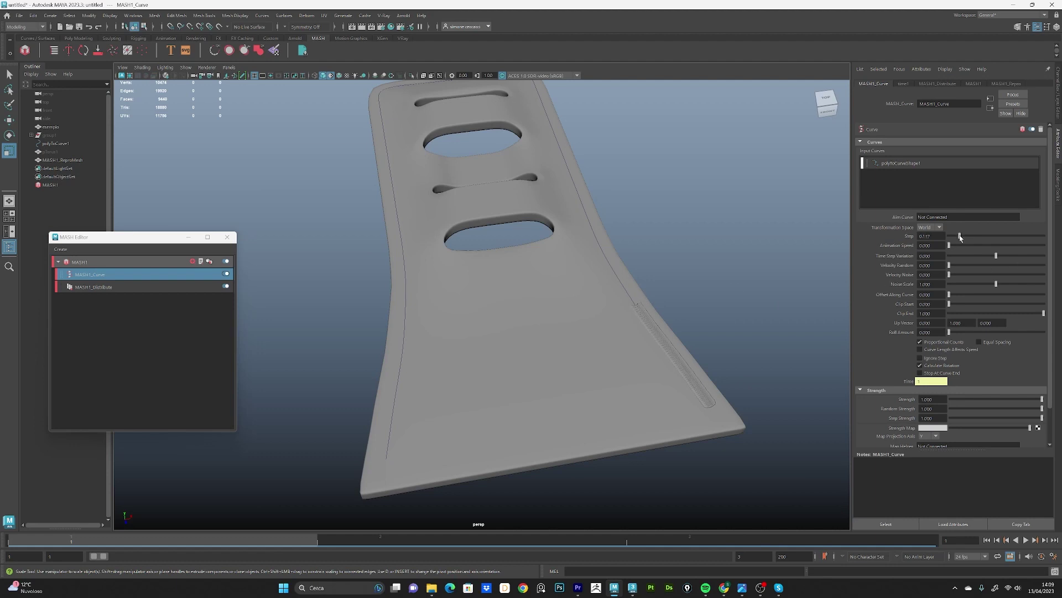
drag(960, 237, 1054, 239)
alt+drag(703, 290, 742, 281)
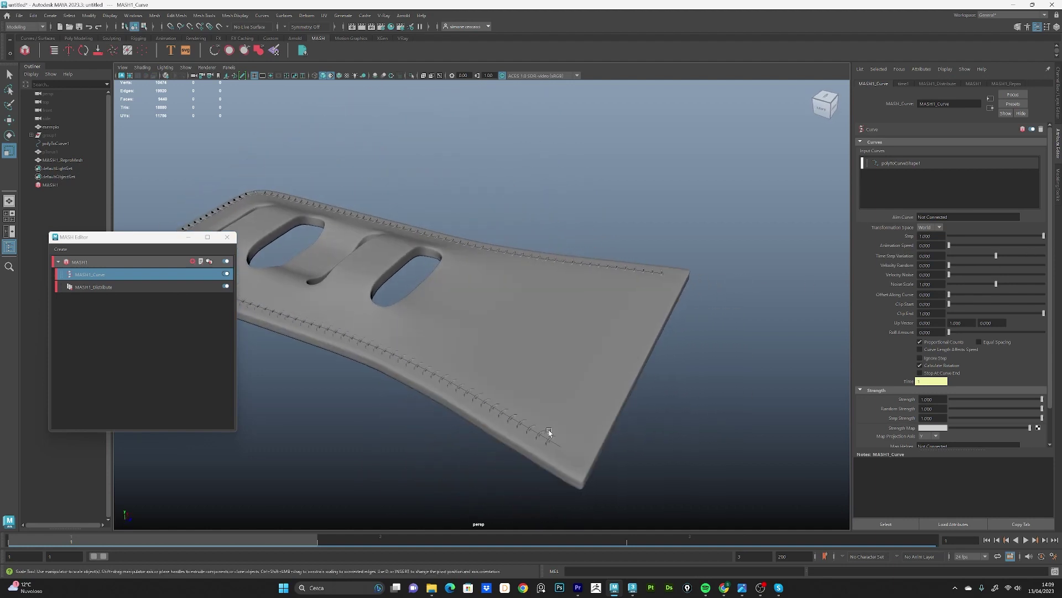
alt+drag(530, 452, 372, 465)
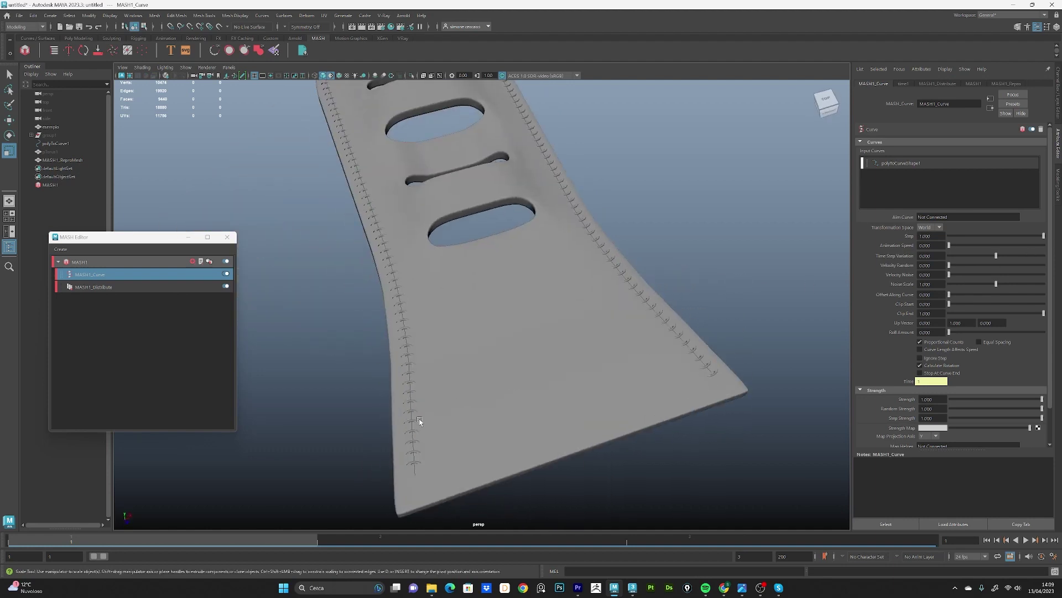
alt+drag(315, 438, 337, 430)
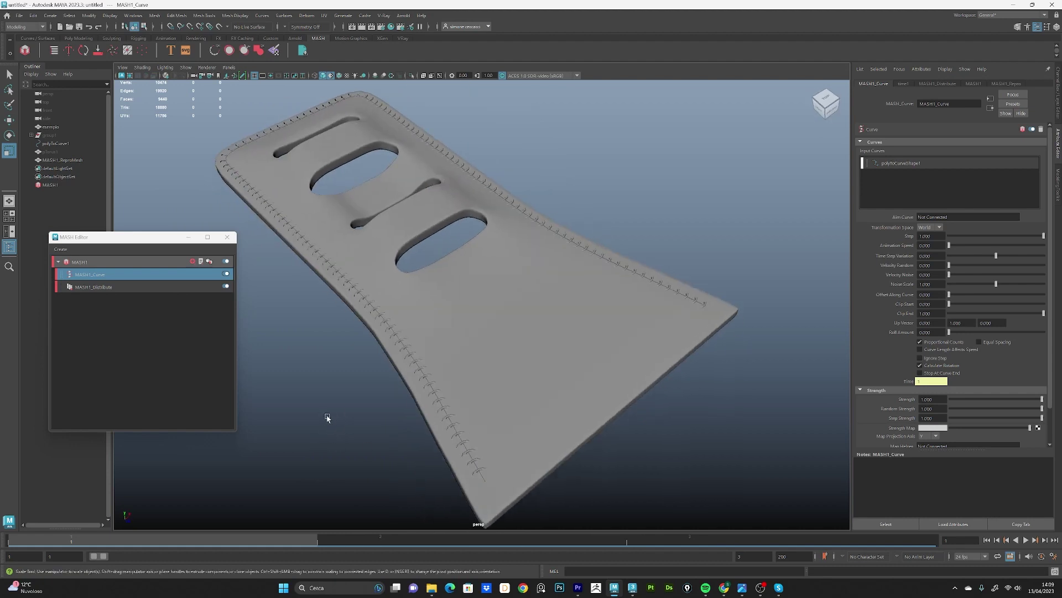
Step: Show MASH1_Distribute's settings again and view the strap from a flatter, top-down angle
click(107, 289)
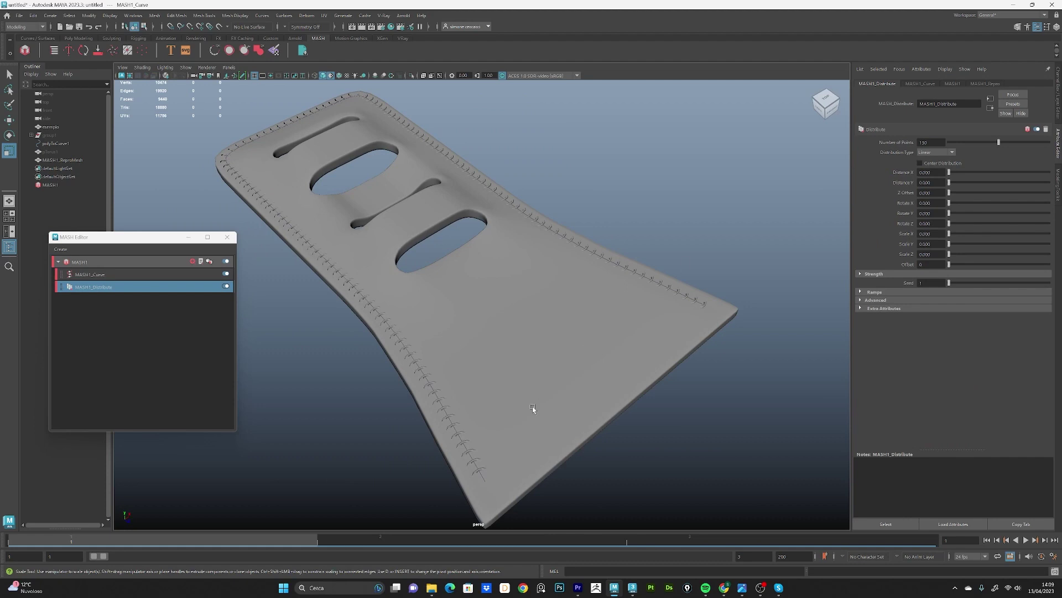
mouse_move(532, 409)
alt+mouse_down()
mouse_move(541, 339)
mouse_move(501, 355)
mouse_move(479, 349)
alt+mouse_up()
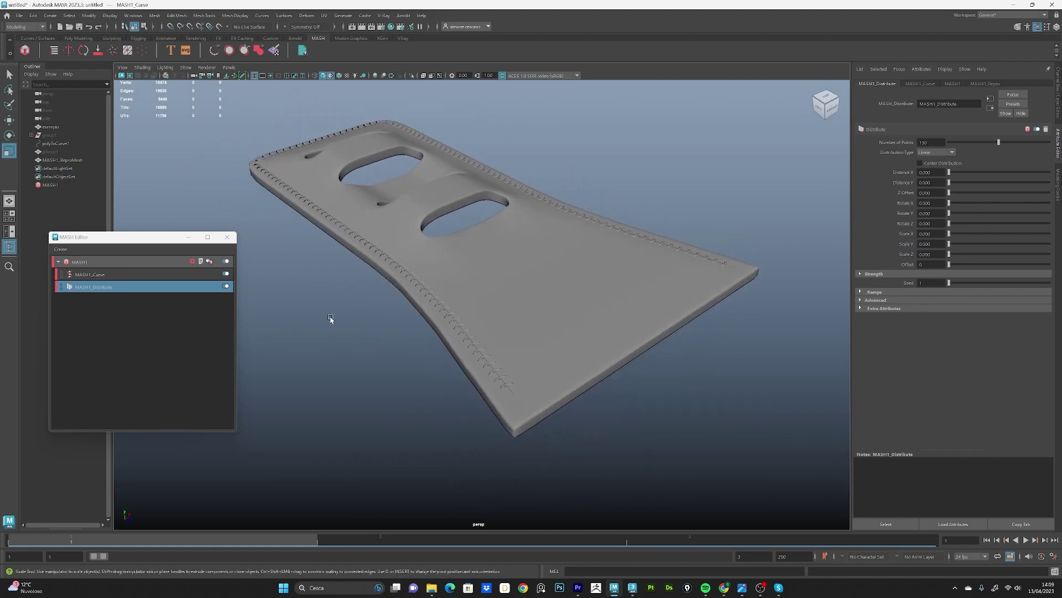
mouse_move(365, 297)
alt+middle_down()
mouse_move(349, 308)
mouse_move(369, 308)
alt+middle_up()
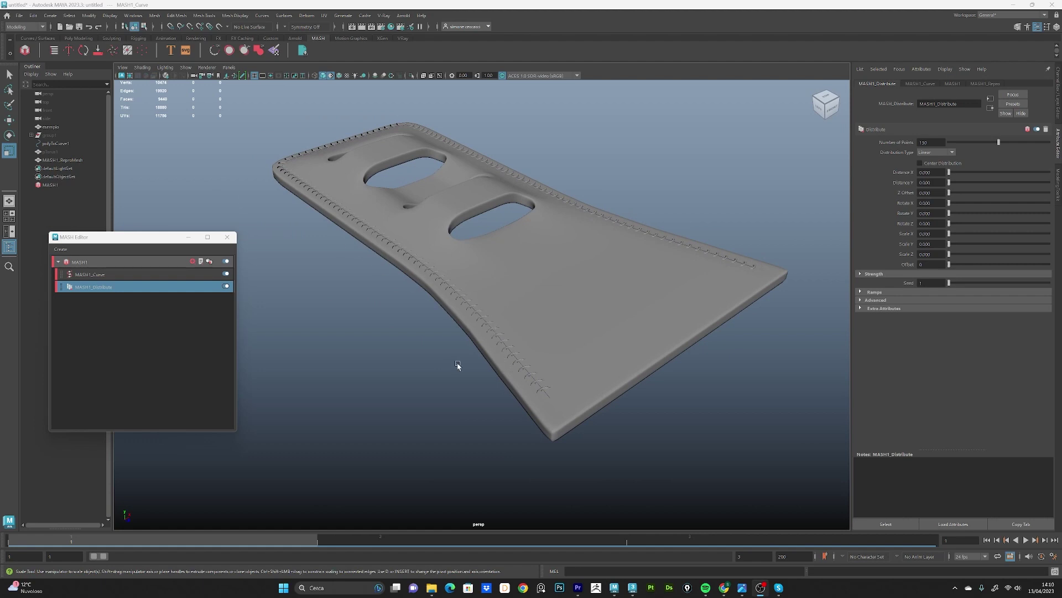
alt+drag(528, 379, 509, 368)
scroll(541, 384, up, 3)
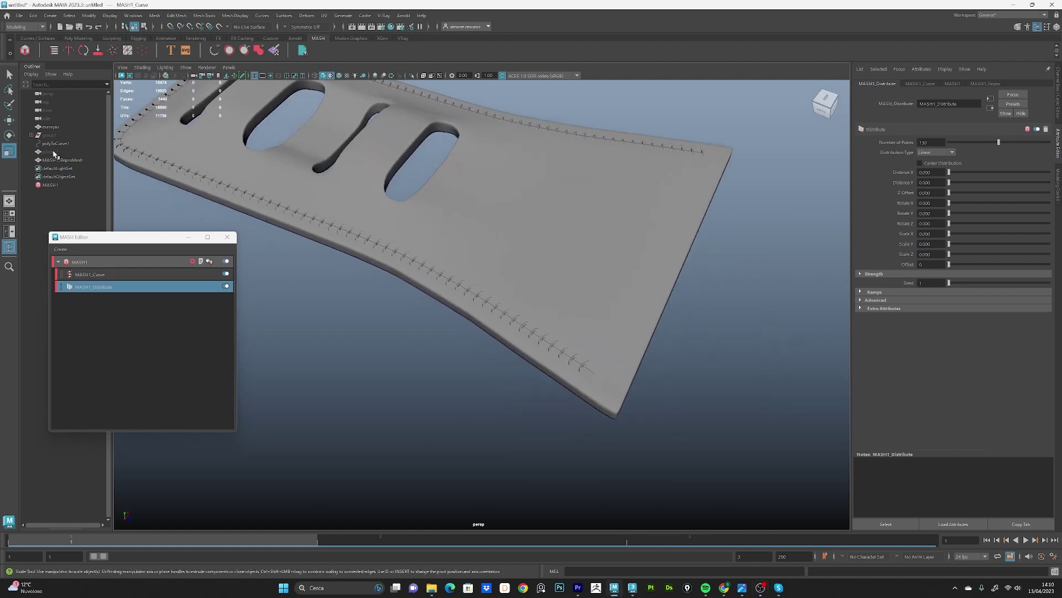
Step: Select the pTorus1 stitch shape and zoom in close beside the stitches
click(49, 152)
alt+drag(467, 283, 438, 287)
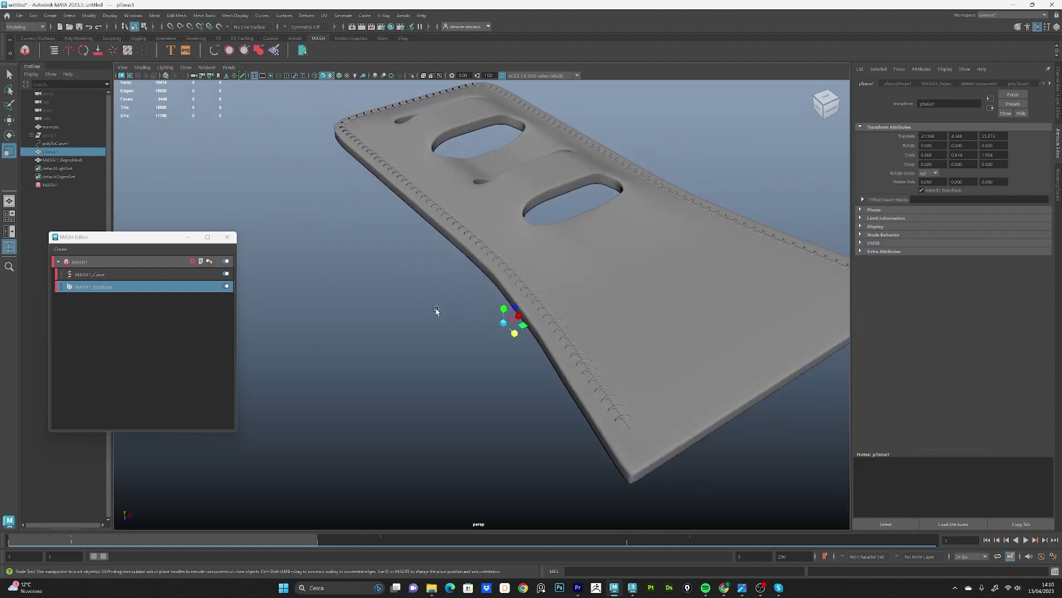
alt+right_drag(476, 340, 516, 390)
mouse_move(516, 390)
alt+mouse_down()
mouse_move(426, 344)
mouse_move(445, 343)
alt+mouse_up()
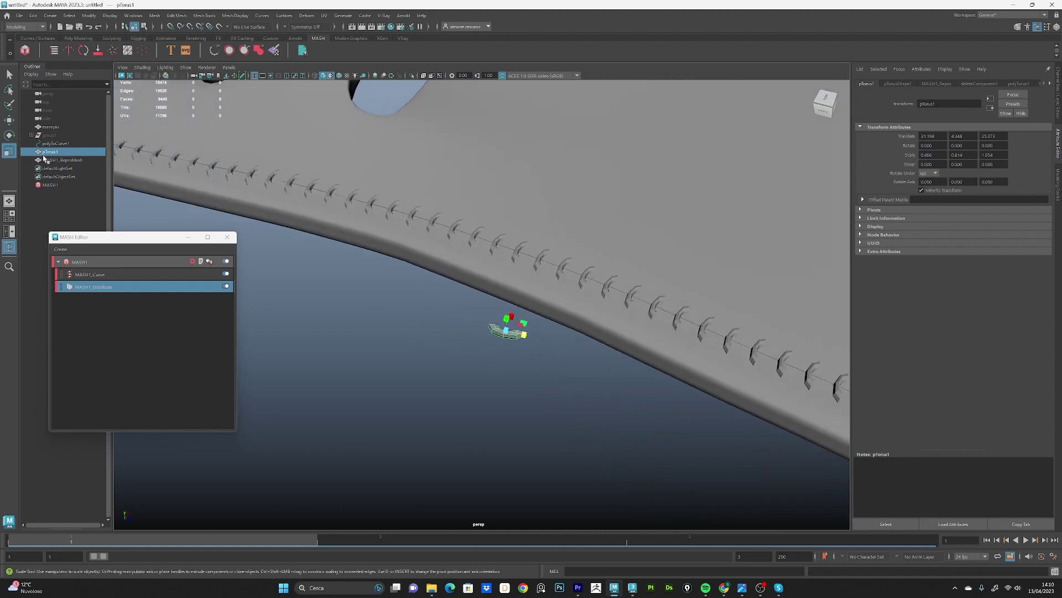
mouse_move(498, 367)
alt+mouse_down()
mouse_move(465, 335)
mouse_move(399, 316)
alt+mouse_up()
alt+right_drag(399, 316, 537, 380)
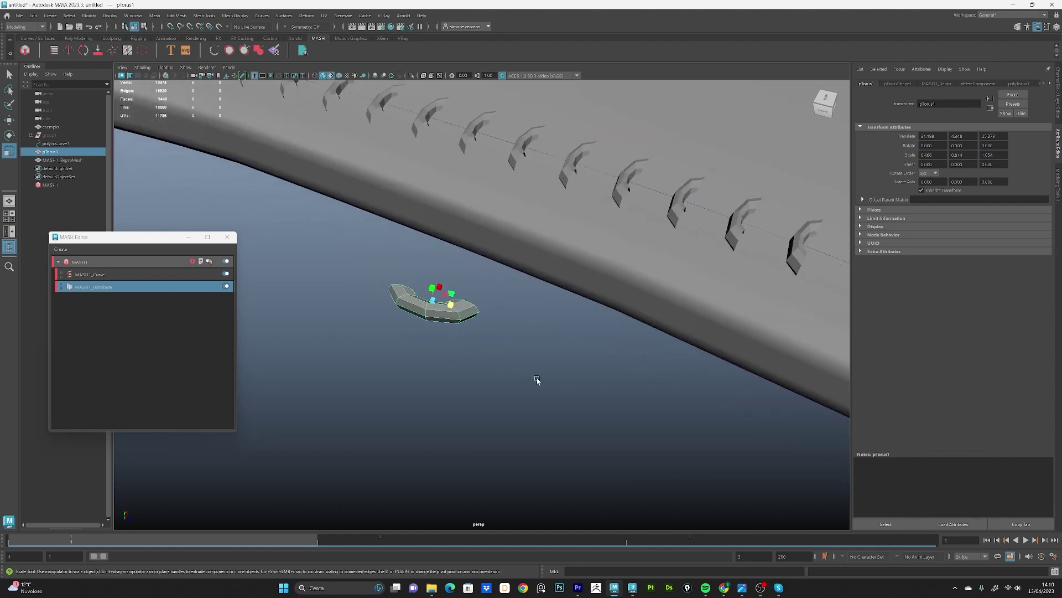
click(356, 289)
mouse_move(358, 271)
mouse_down()
mouse_move(489, 350)
mouse_move(450, 375)
mouse_move(510, 384)
mouse_up()
alt+middle_drag(512, 382, 525, 387)
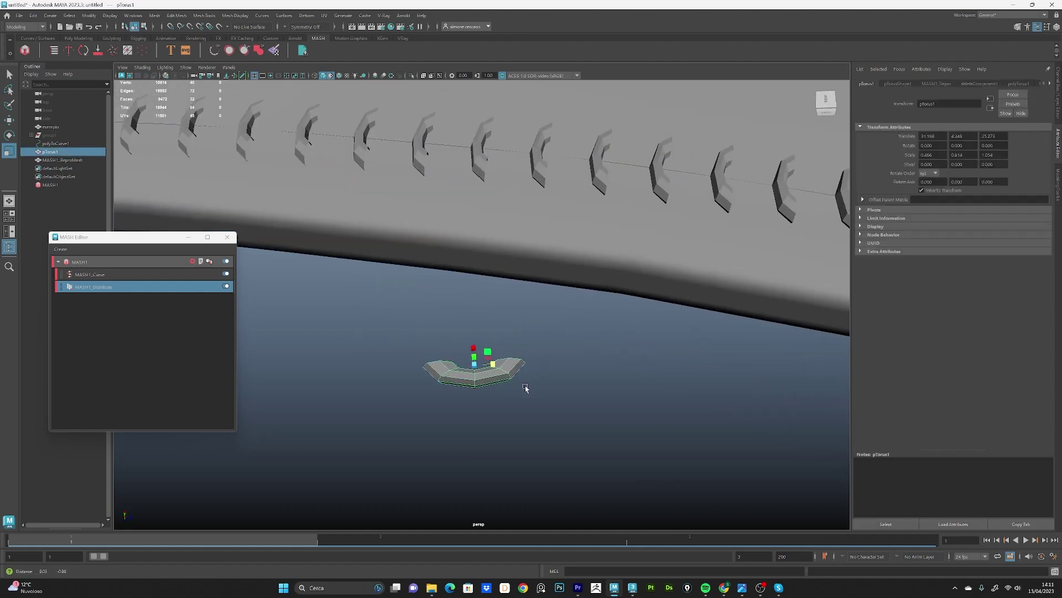
mouse_move(526, 387)
alt+mouse_down()
mouse_move(514, 354)
mouse_move(523, 327)
alt+mouse_up()
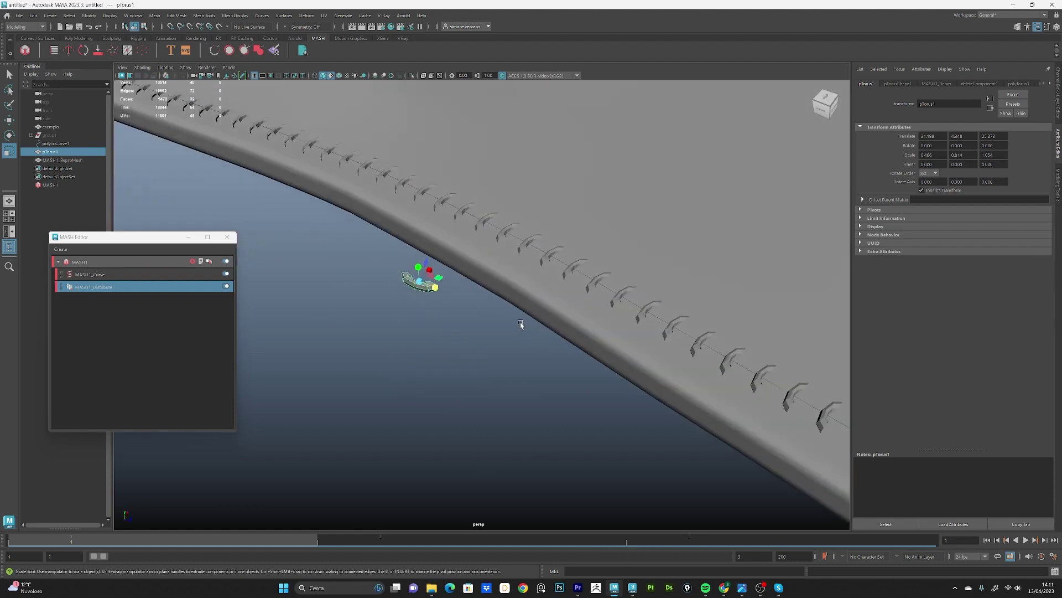
Step: Rotate pTorus1 to about X 91, Z -83, then edit MASH1_Distribute's Number of Points
key(e)
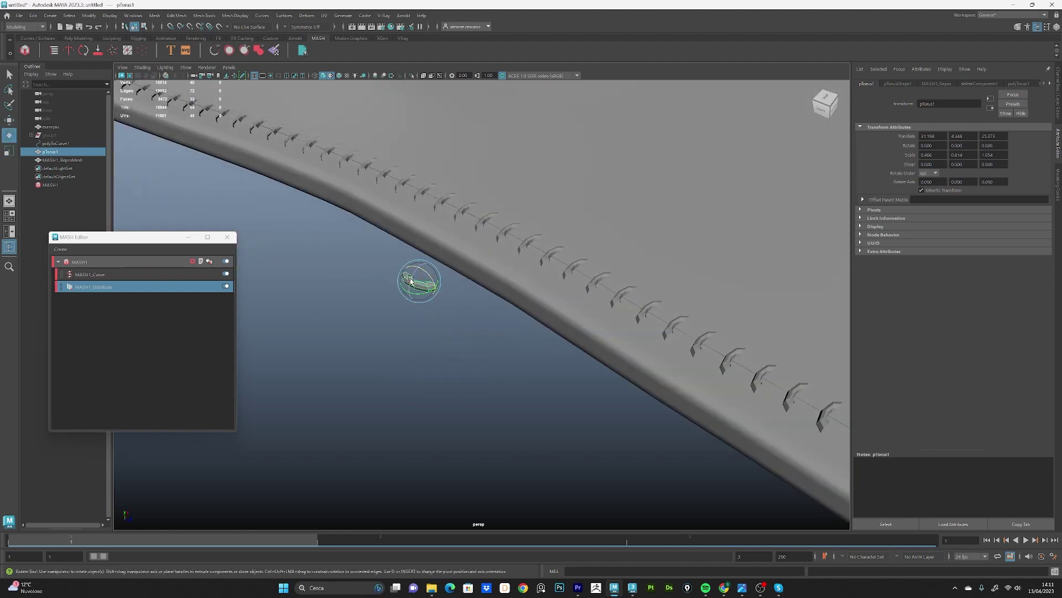
mouse_move(411, 281)
mouse_down()
mouse_move(426, 285)
mouse_move(368, 314)
mouse_up()
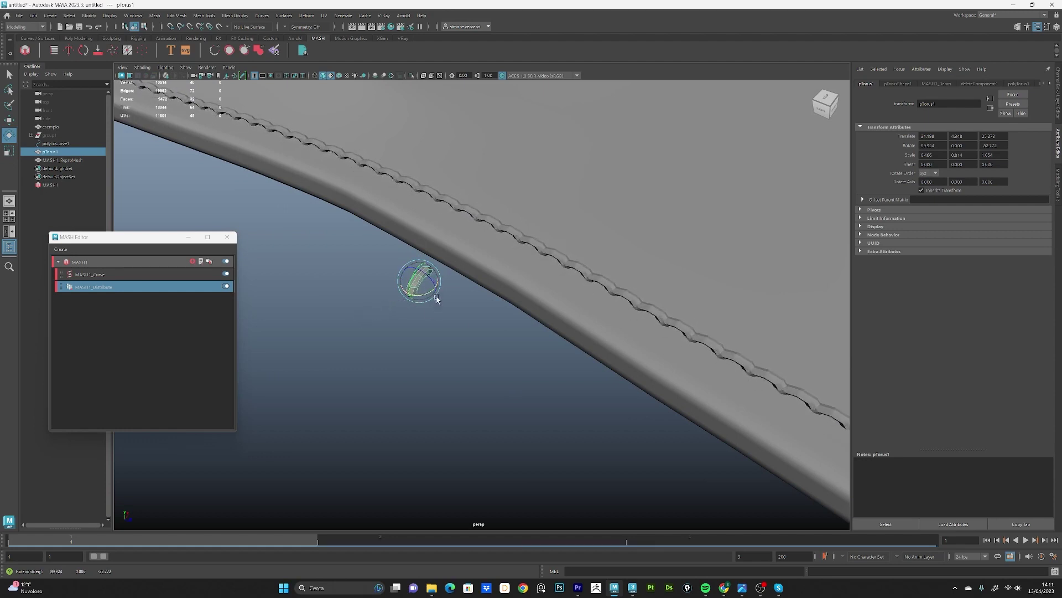
drag(437, 299, 423, 299)
mouse_move(614, 329)
alt+mouse_down()
mouse_move(652, 344)
mouse_move(579, 301)
mouse_move(466, 299)
alt+mouse_up()
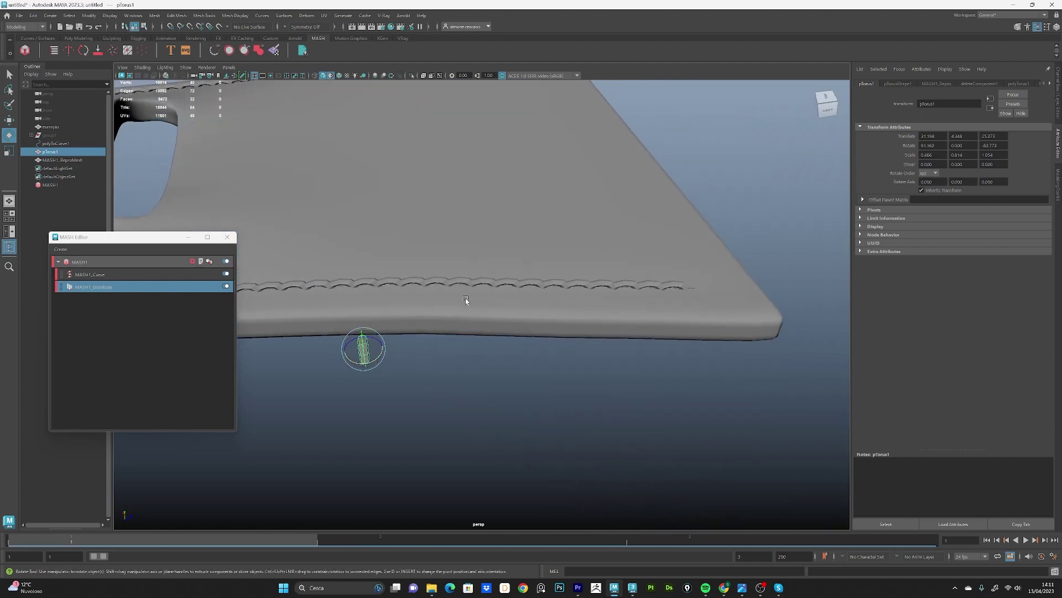
click(162, 287)
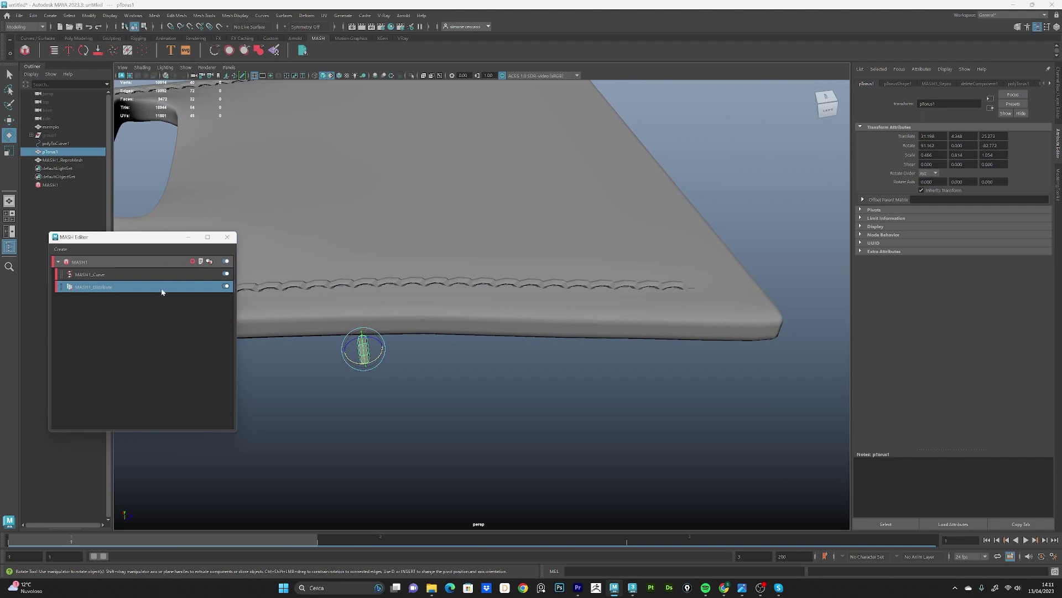
click(932, 143)
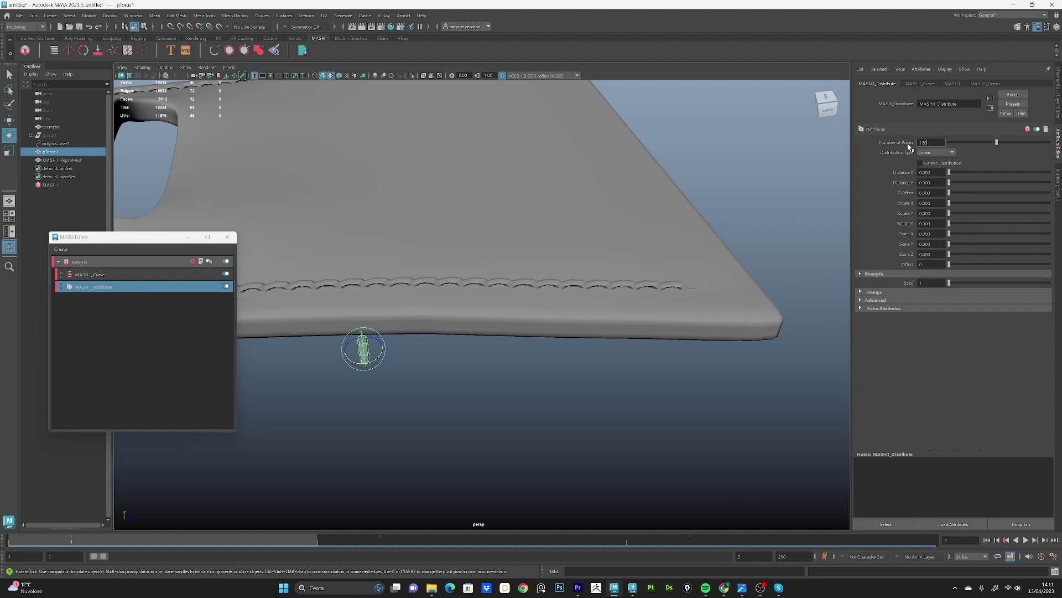
Step: Set Number of Points to 110 and slightly tweak the pTorus1 stitch rotation
key(Return)
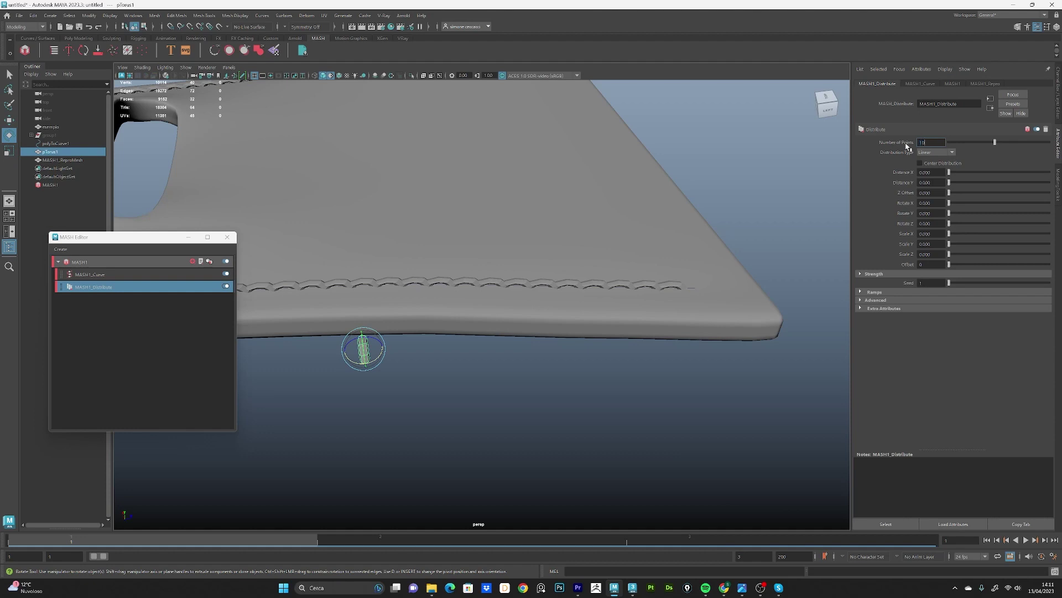
text(0)
key(Return)
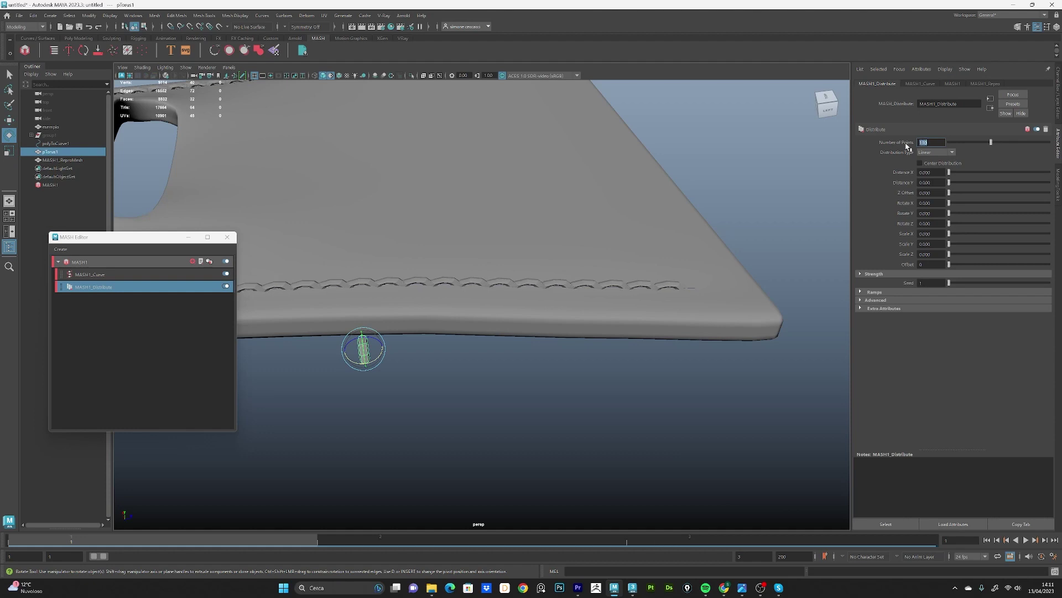
mouse_move(363, 356)
mouse_down()
mouse_move(509, 375)
mouse_move(463, 410)
mouse_up()
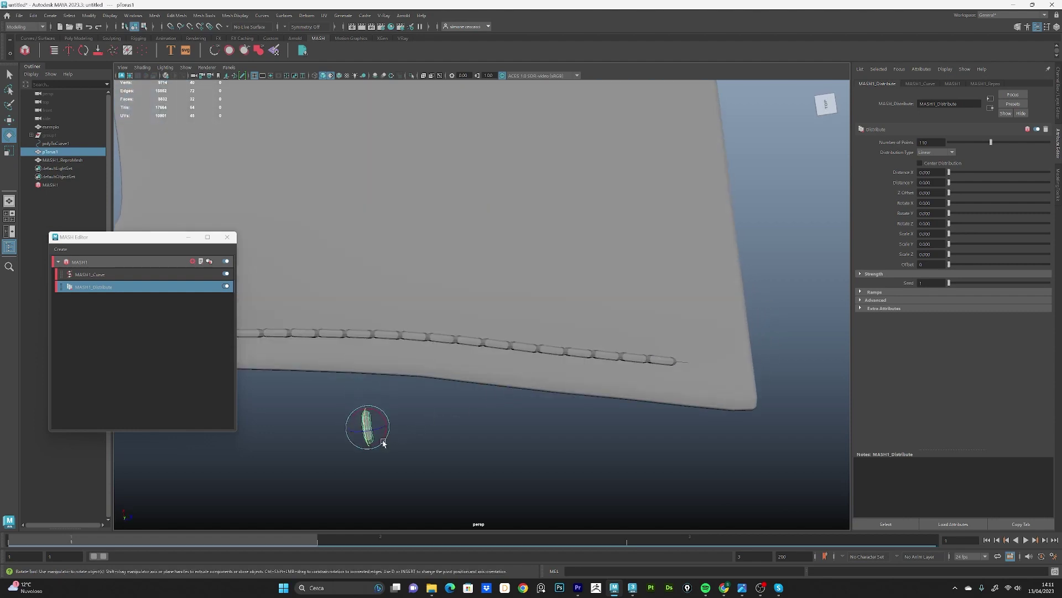
drag(387, 441, 385, 439)
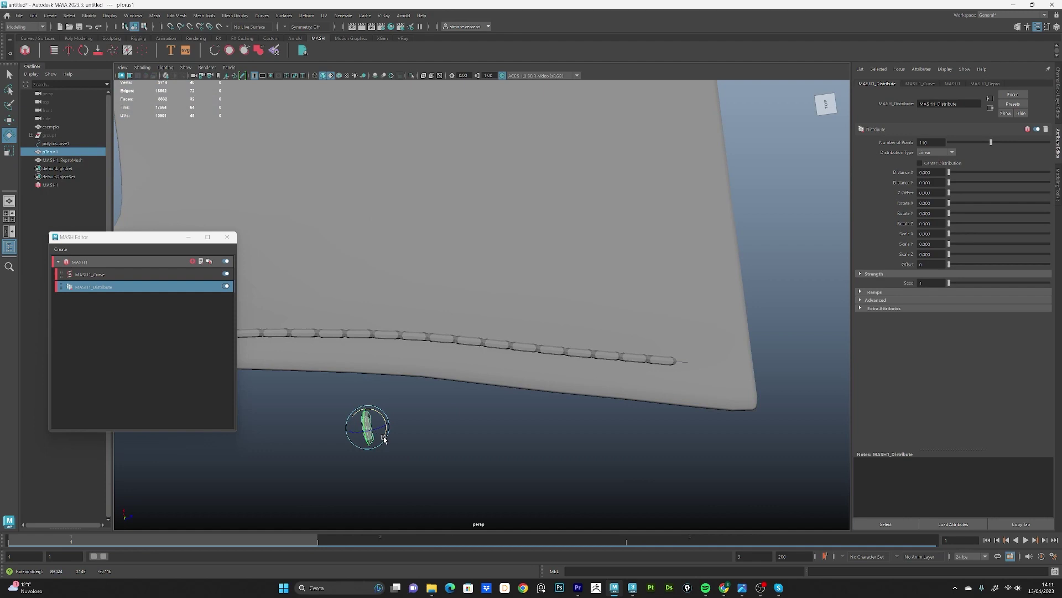
Step: Lower MASH1_Distribute's Number of Points to 100
mouse_move(825, 104)
double_click(923, 142)
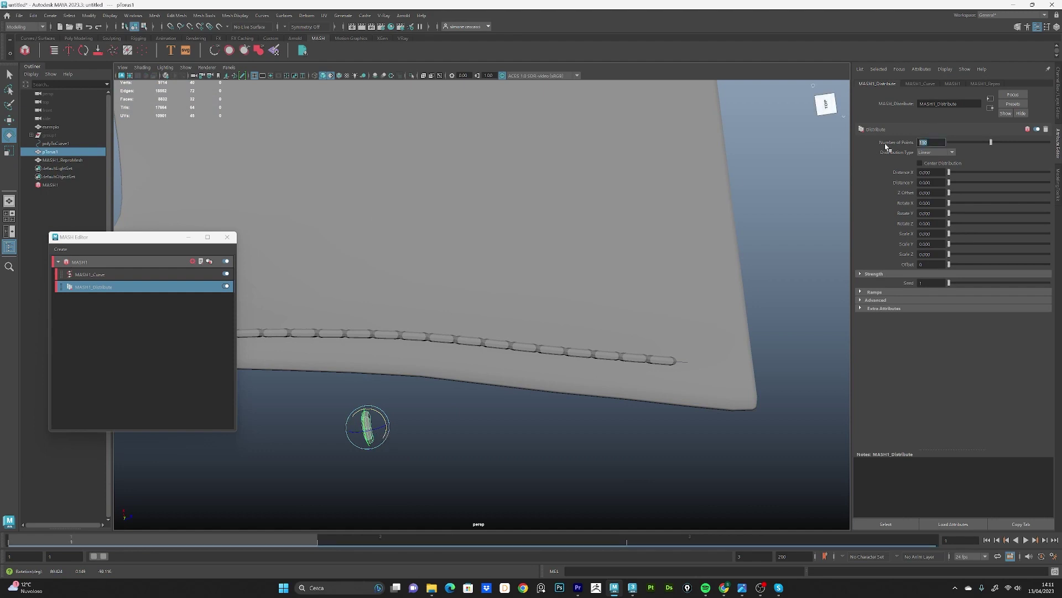
text(0)
key(Return)
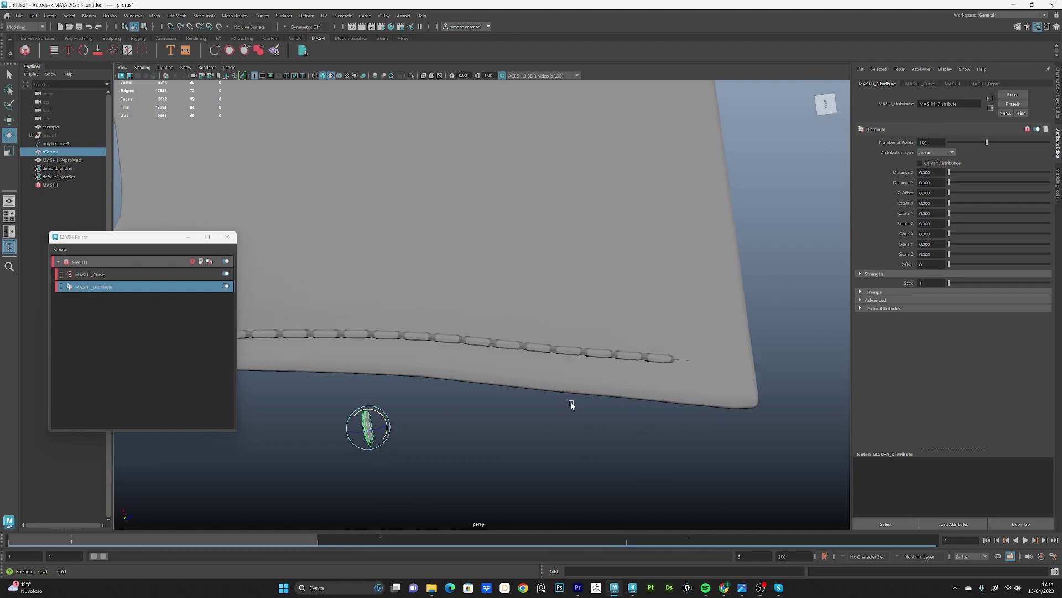
mouse_move(570, 403)
alt+mouse_down()
mouse_move(550, 372)
mouse_move(578, 370)
mouse_move(508, 386)
mouse_move(621, 372)
mouse_move(605, 375)
alt+mouse_up()
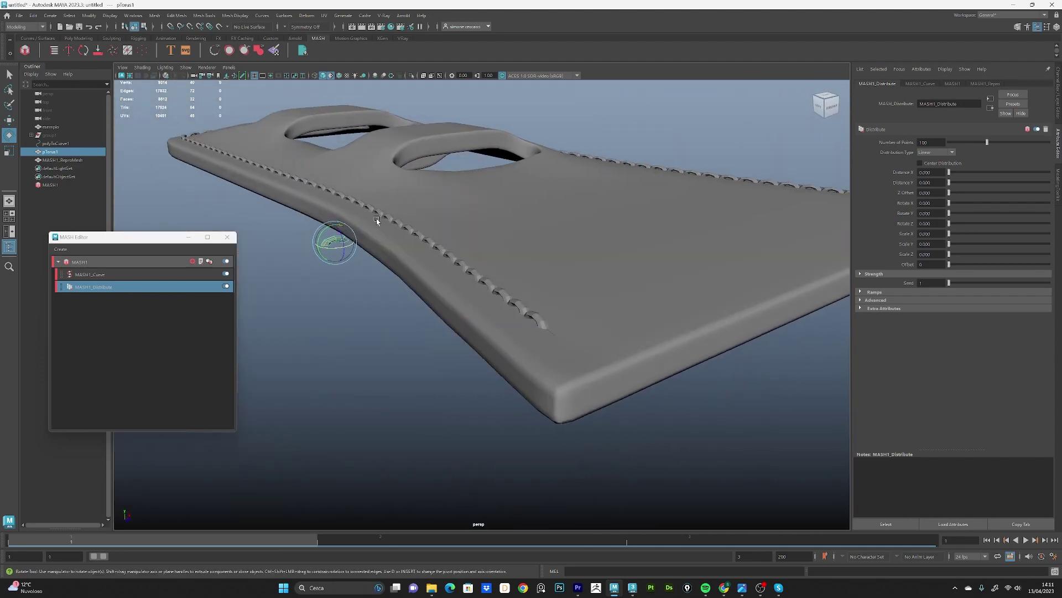
mouse_move(376, 221)
alt+mouse_down()
mouse_move(490, 303)
mouse_move(511, 291)
alt+mouse_up()
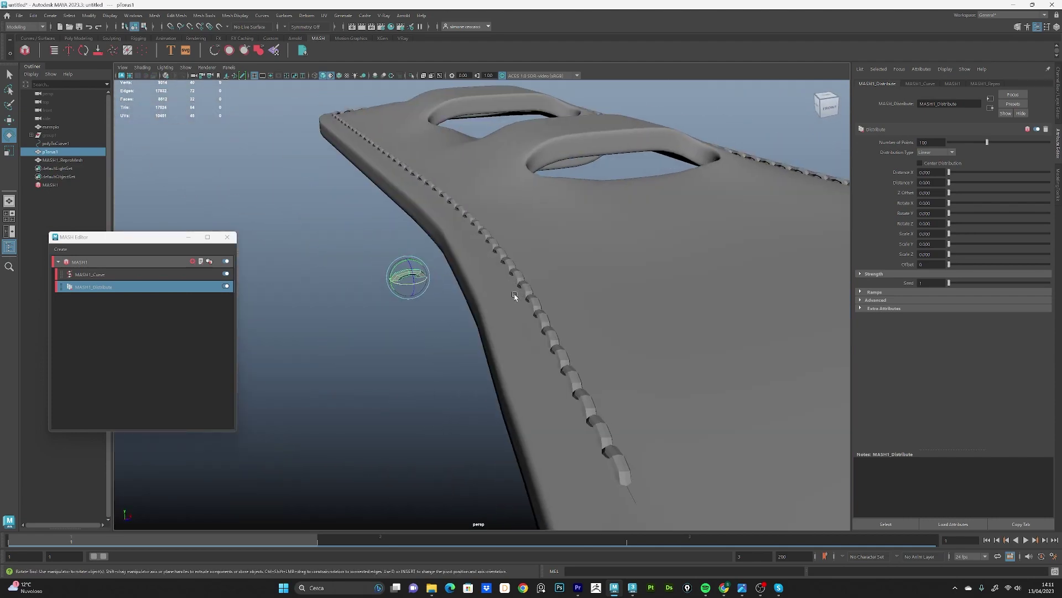
mouse_move(507, 332)
alt+mouse_down()
mouse_move(531, 327)
mouse_move(565, 291)
alt+mouse_up()
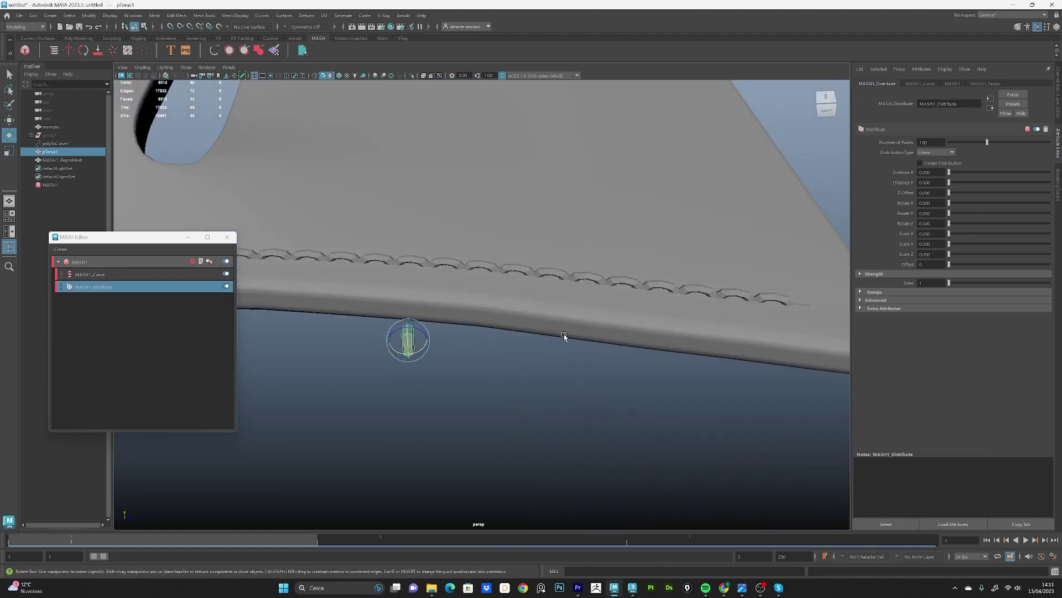
mouse_move(564, 336)
alt+mouse_down()
mouse_move(498, 339)
mouse_move(498, 321)
mouse_move(486, 330)
alt+mouse_up()
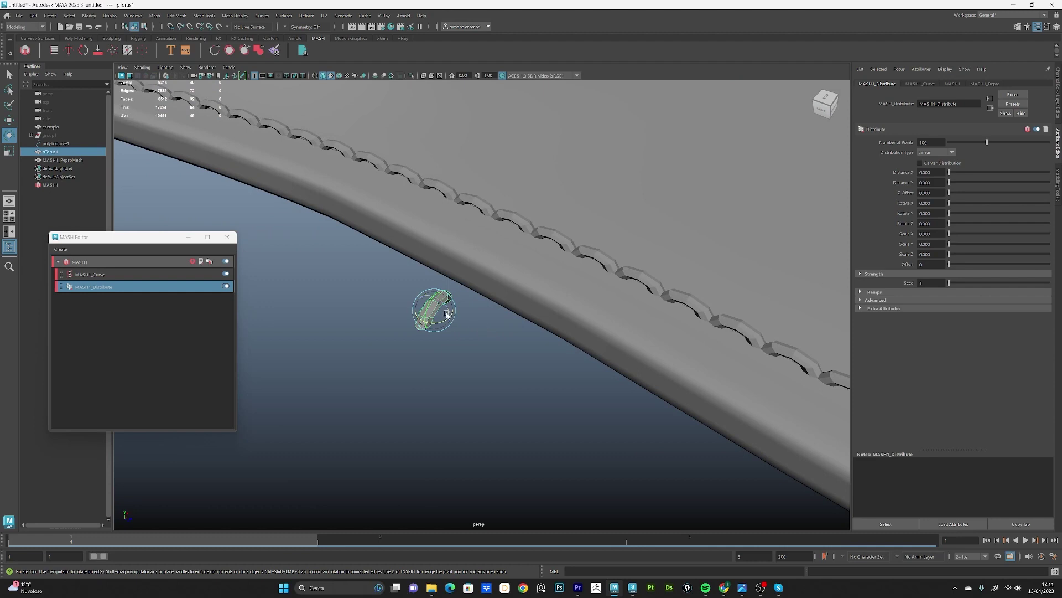
alt+drag(438, 357, 472, 327)
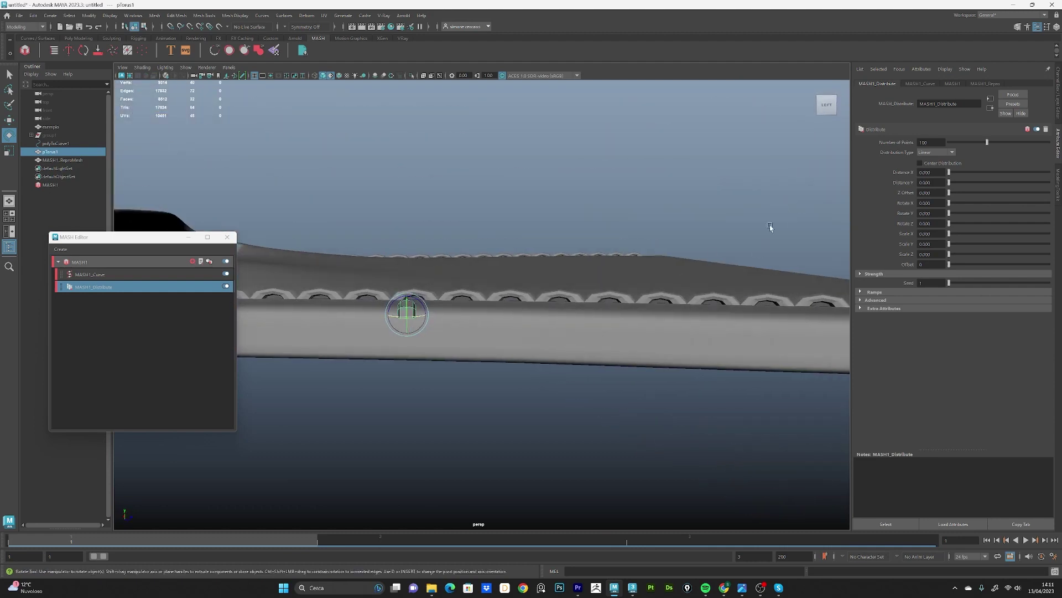
mouse_move(651, 264)
alt+mouse_down()
mouse_move(512, 308)
mouse_move(427, 296)
alt+mouse_up()
right_click(389, 288)
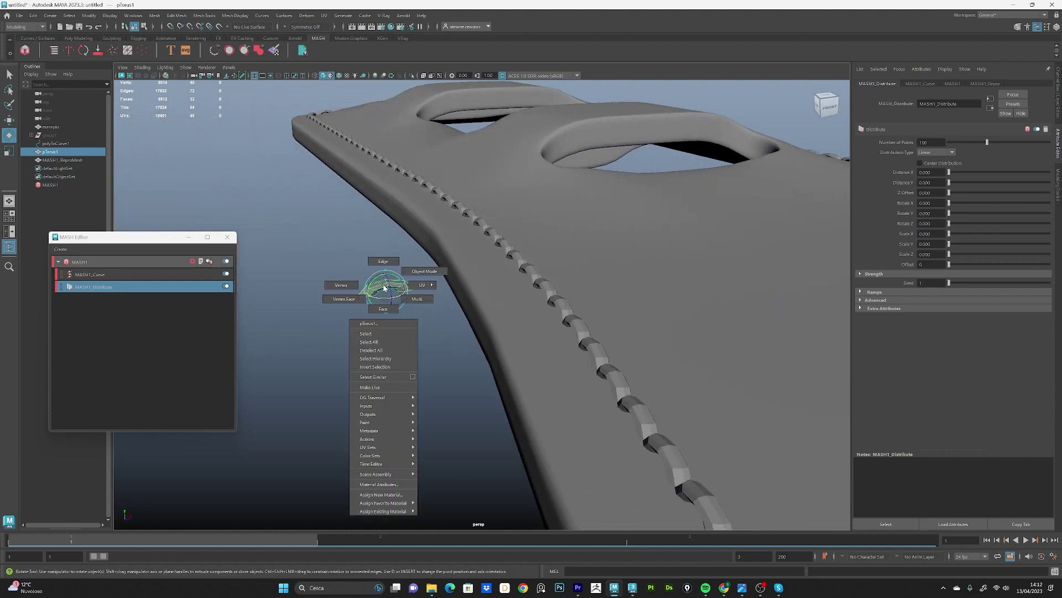
Step: Select and move pTorus1's vertices, then return to object mode with F8
click(342, 289)
drag(433, 331, 434, 332)
mouse_move(433, 331)
alt+mouse_down()
mouse_move(367, 304)
mouse_move(373, 285)
alt+mouse_up()
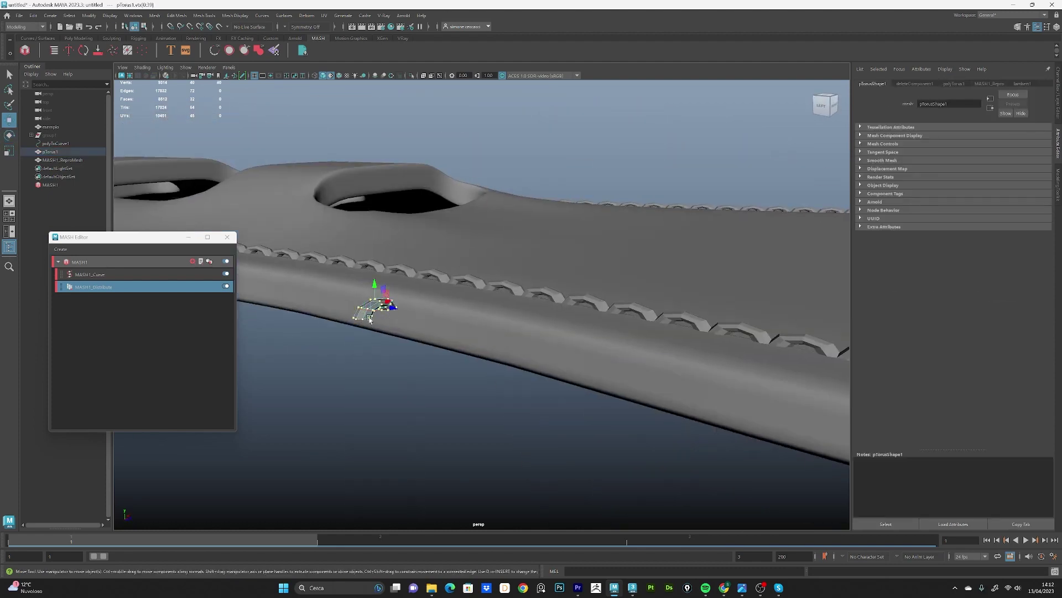
key(w)
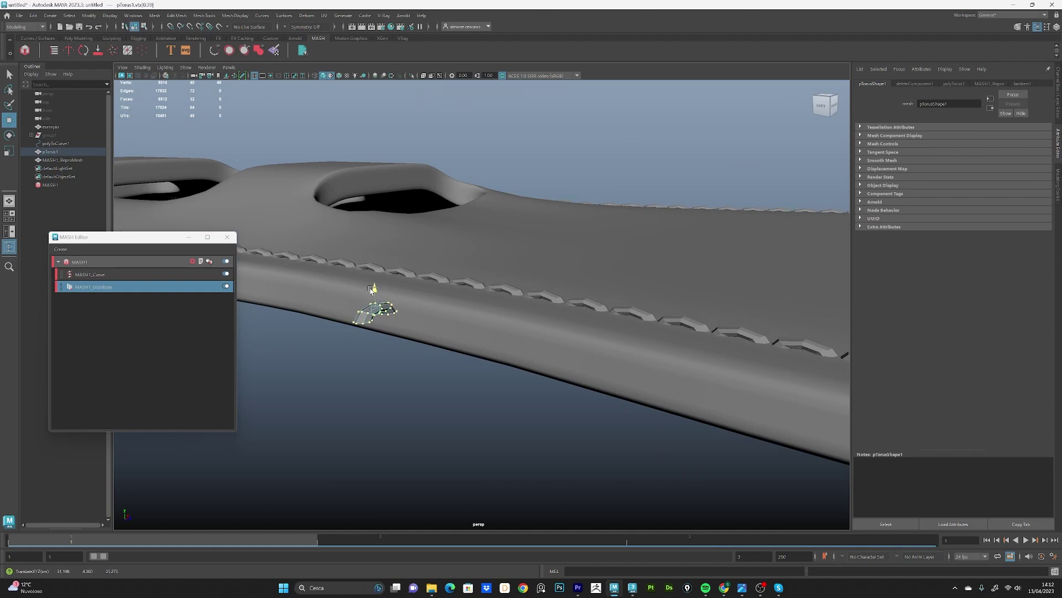
mouse_move(374, 285)
alt+mouse_down()
mouse_move(526, 356)
mouse_move(372, 343)
mouse_move(423, 327)
mouse_move(463, 346)
mouse_move(543, 268)
mouse_move(599, 266)
mouse_move(609, 308)
mouse_move(522, 322)
alt+mouse_up()
key(F8)
alt+right_drag(522, 322, 525, 341)
alt+drag(525, 341, 489, 341)
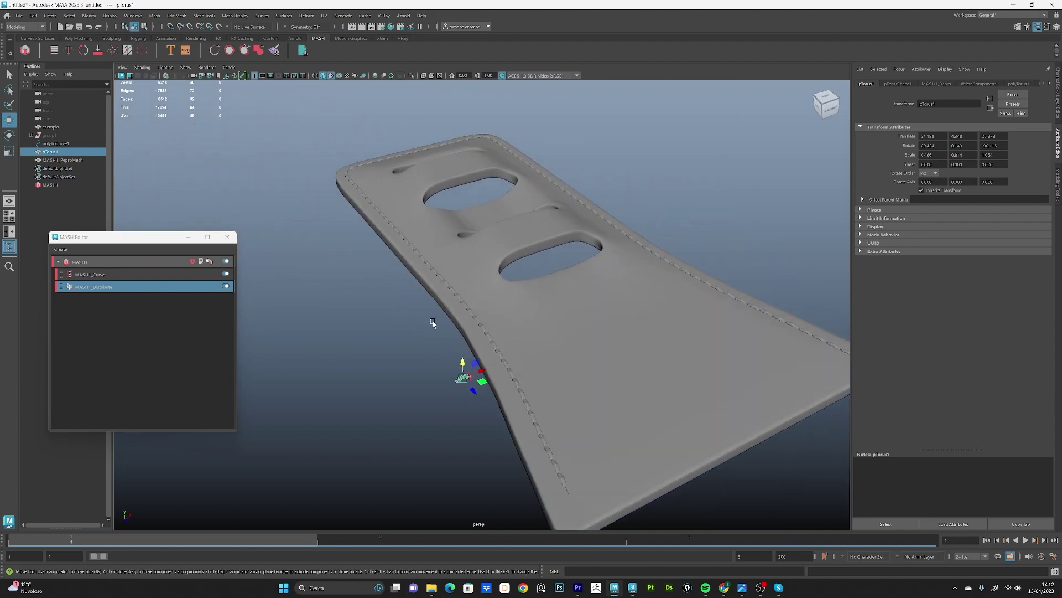
alt+right_drag(451, 303, 373, 313)
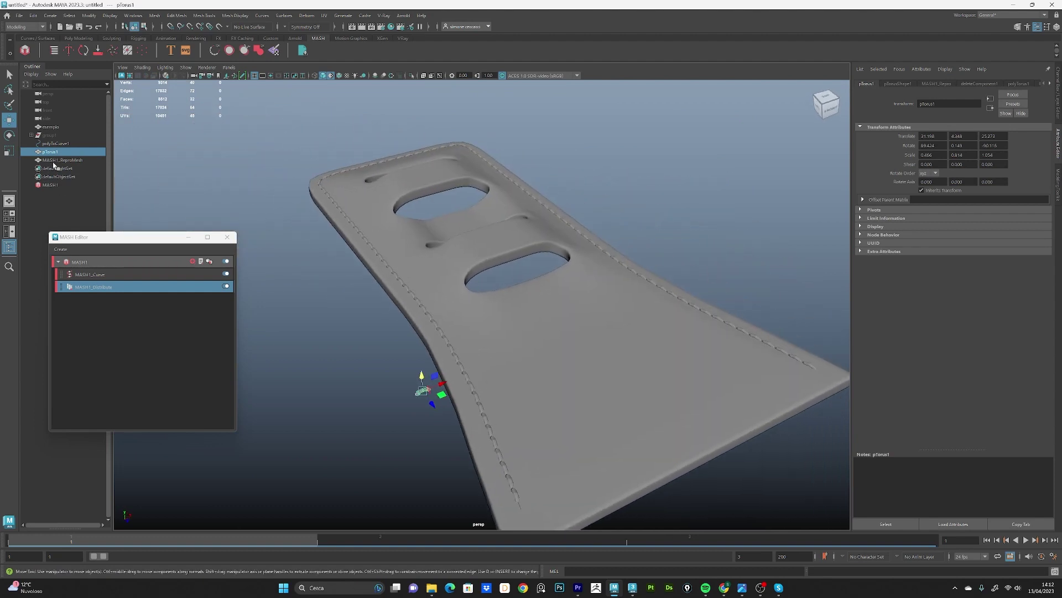
click(56, 160)
mouse_move(453, 348)
alt+mouse_down()
mouse_move(340, 283)
mouse_move(498, 351)
mouse_move(491, 358)
alt+mouse_up()
mouse_move(491, 358)
alt+right_down()
mouse_move(509, 339)
mouse_move(476, 301)
alt+right_up()
alt+drag(476, 302, 680, 244)
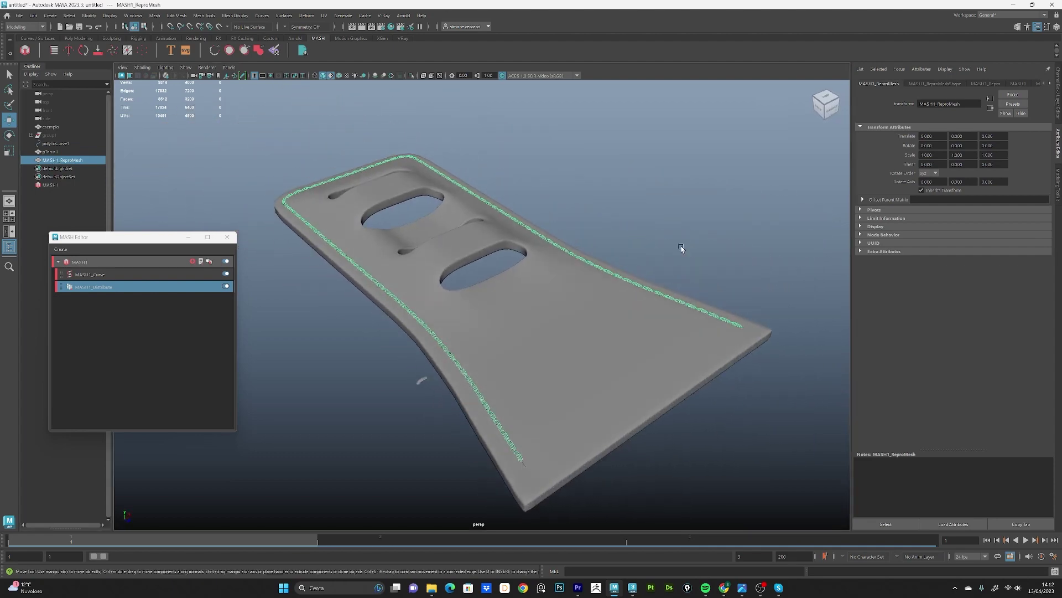
click(705, 236)
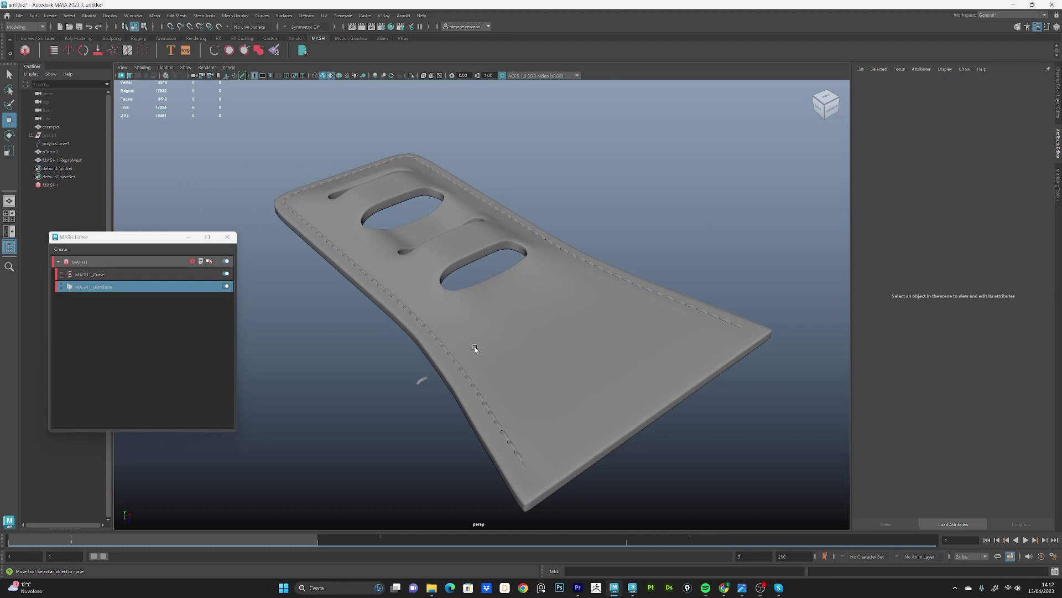